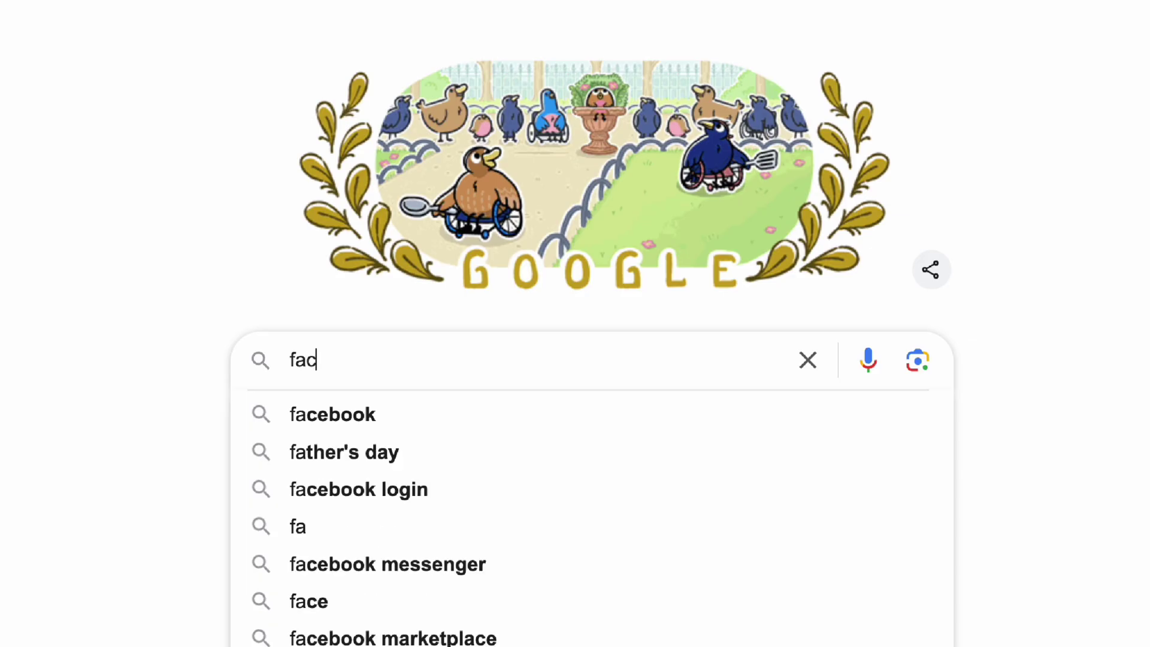
# Step: Search for Facebook Ads Manager and start a new campaign from the Campaigns list
pyautogui.write('ebook ads ')
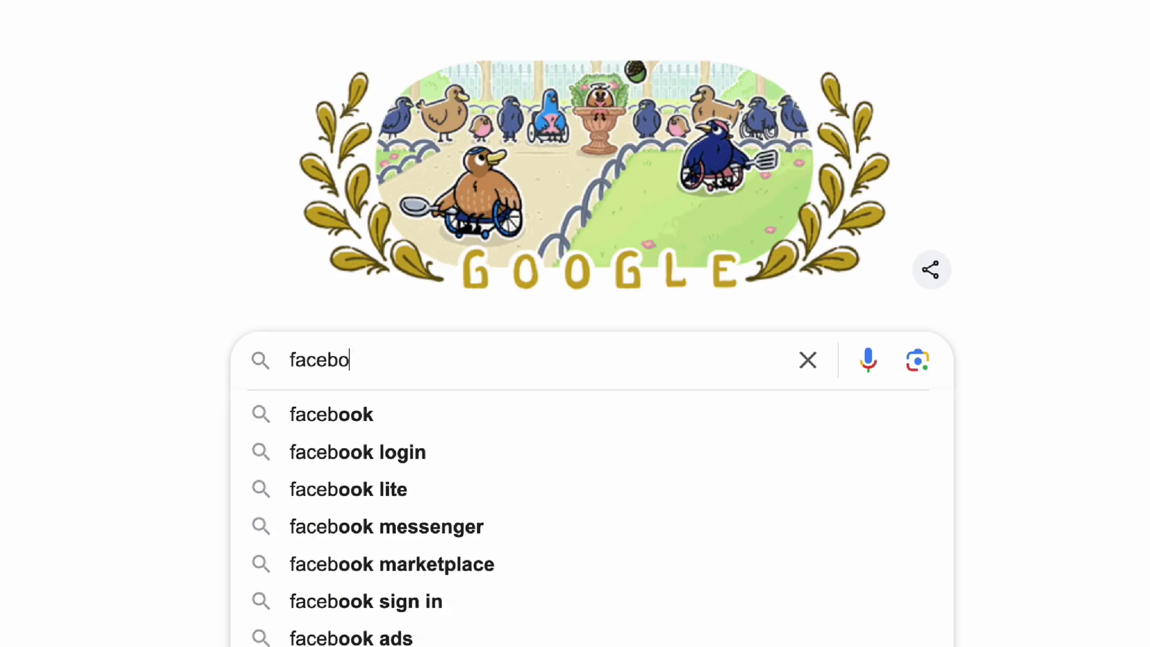
pyautogui.write('ma')
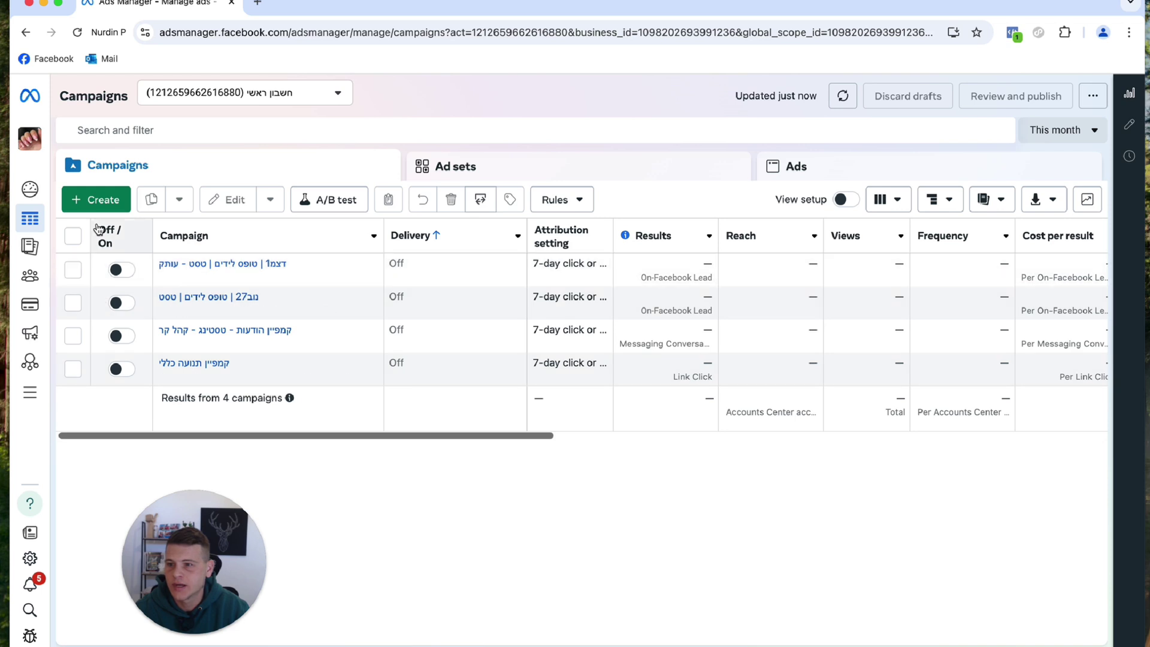
pyautogui.click(96, 200)
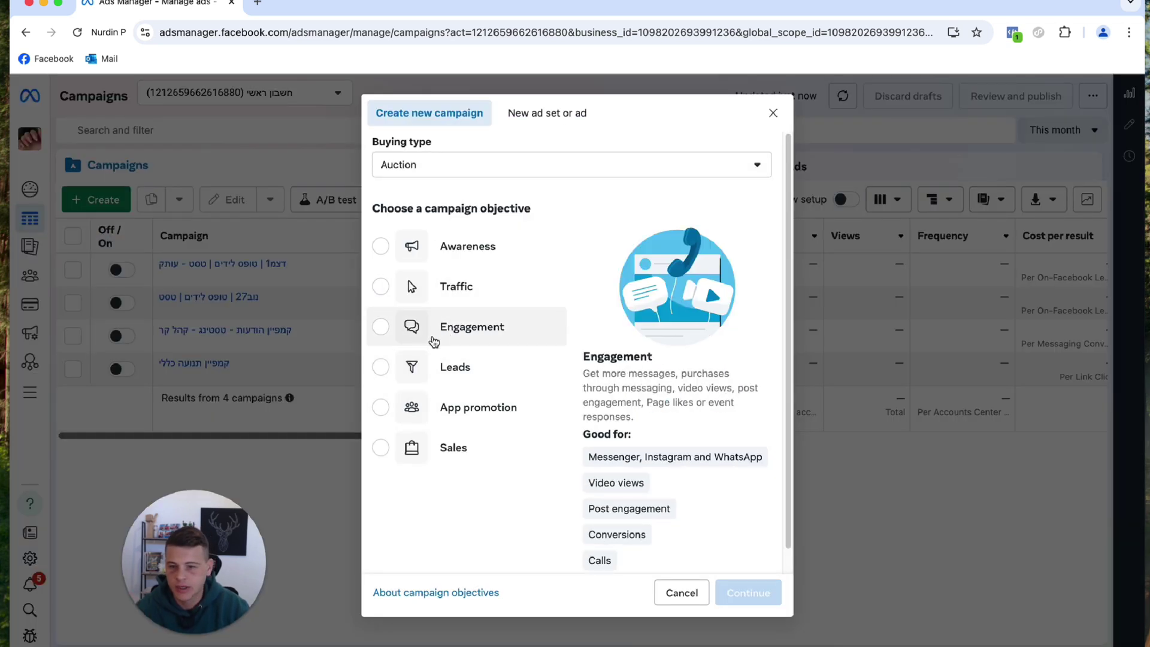
# Step: Create a manual Sales campaign named 'LLAs testing' and move on to its ad set
pyautogui.click(381, 451)
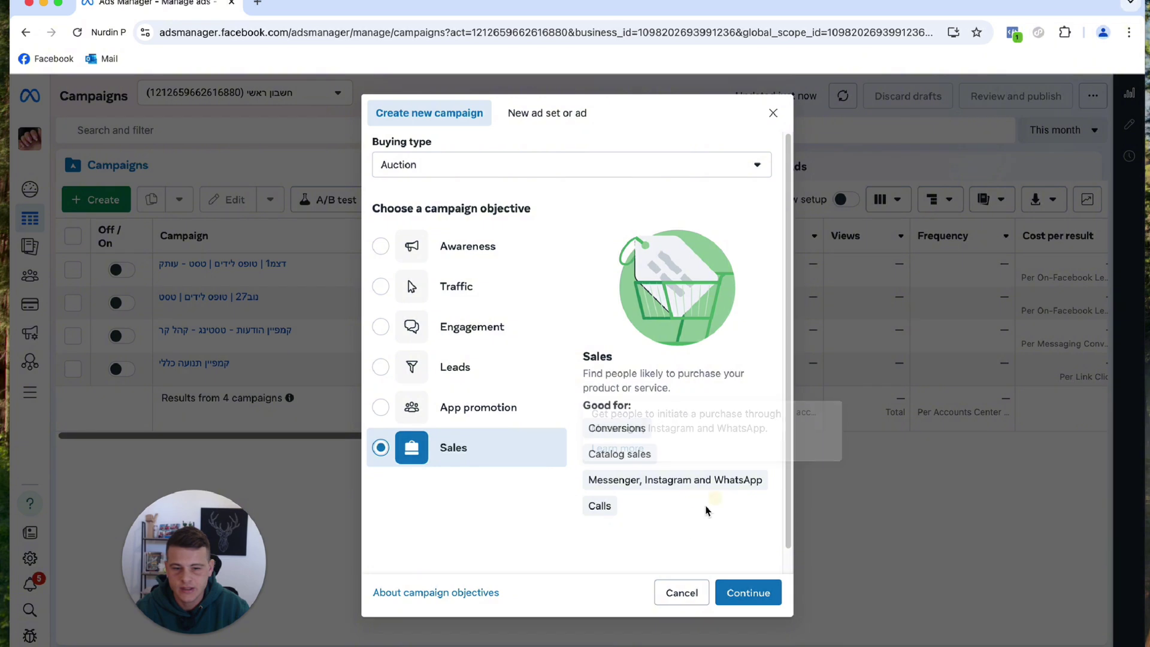
pyautogui.click(729, 599)
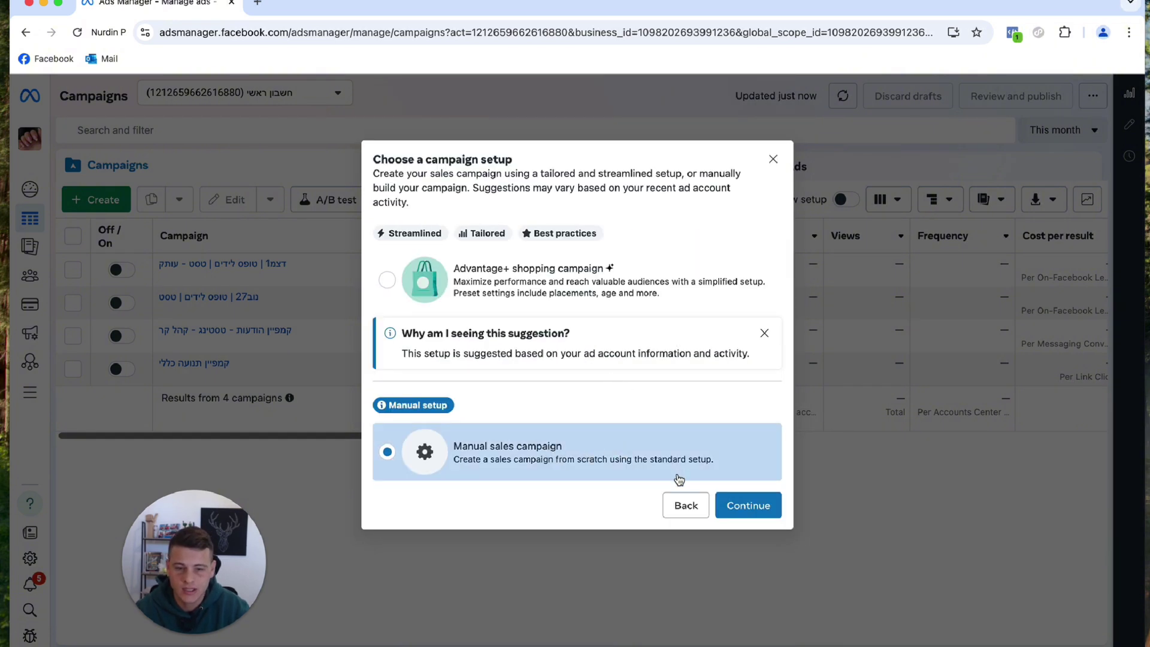
pyautogui.click(733, 508)
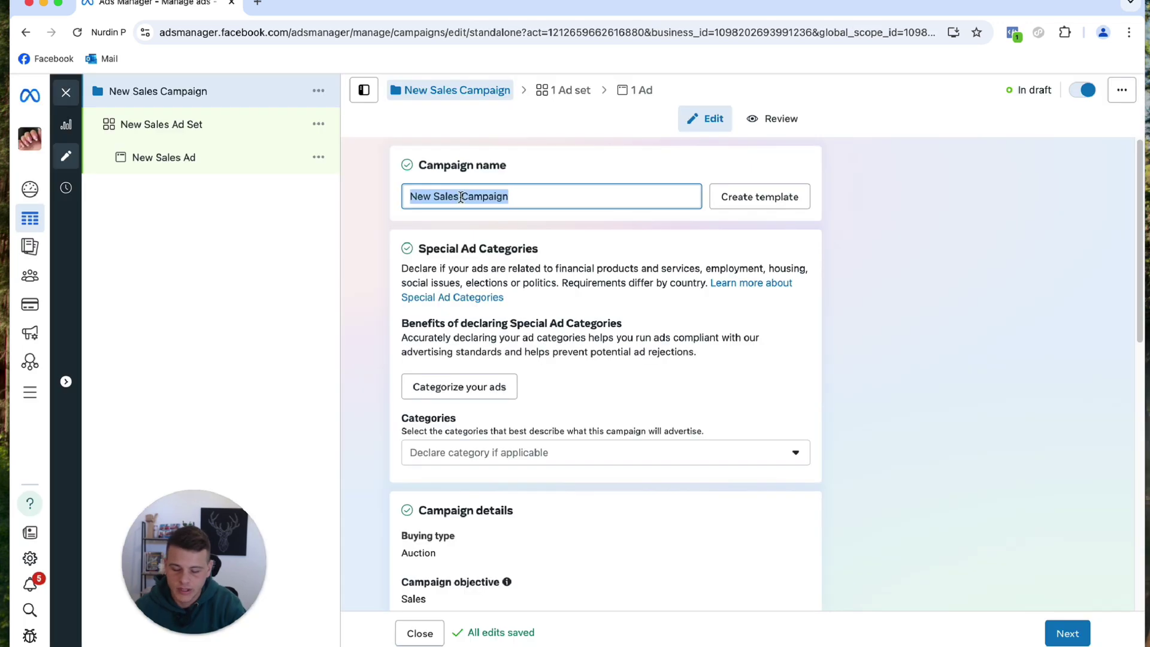
pyautogui.write('LLA')
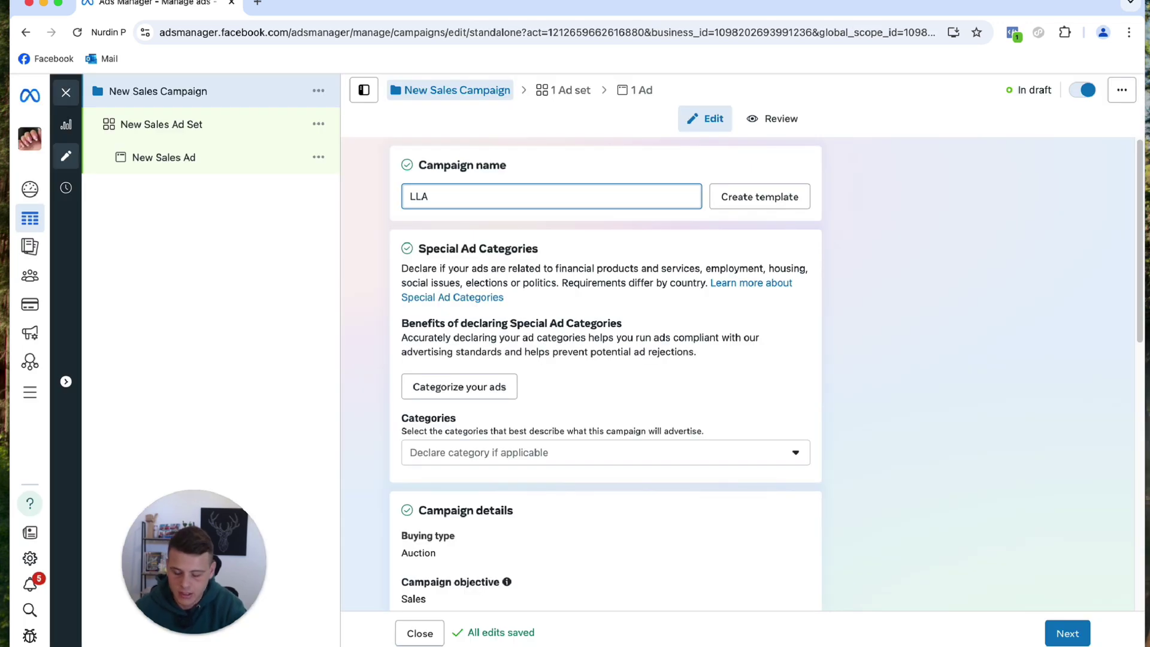
pyautogui.write('s testing')
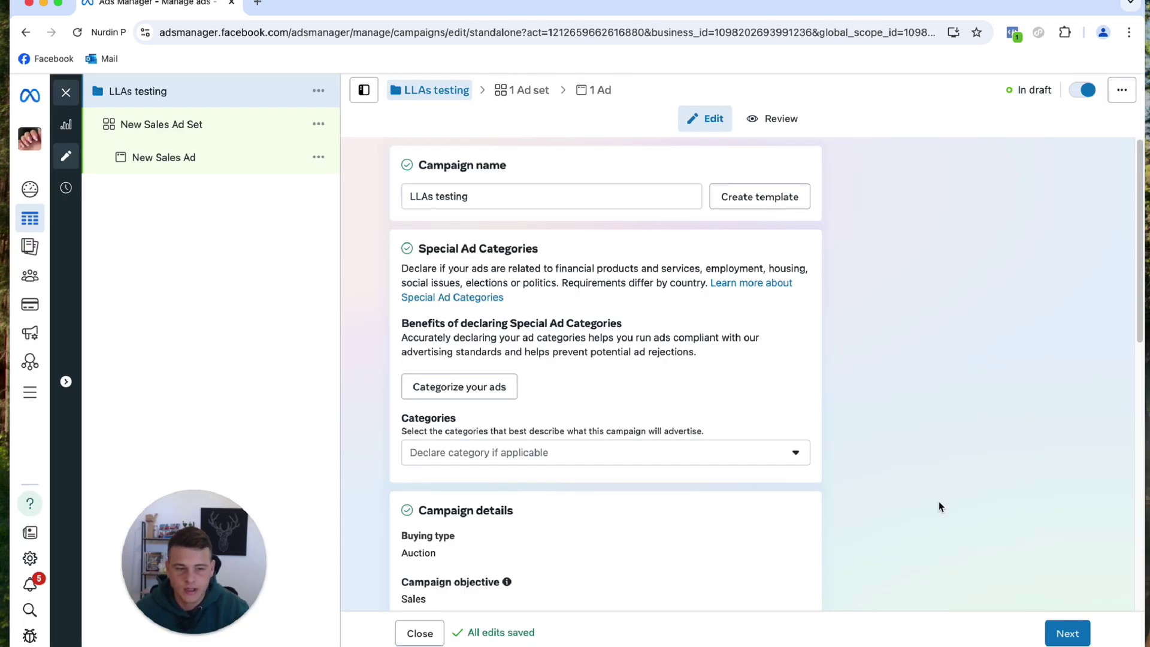
pyautogui.click(1066, 633)
# Step: Switch the ad set from Advantage+ audience to the original audience options
pyautogui.scroll(-5, 346, 311)
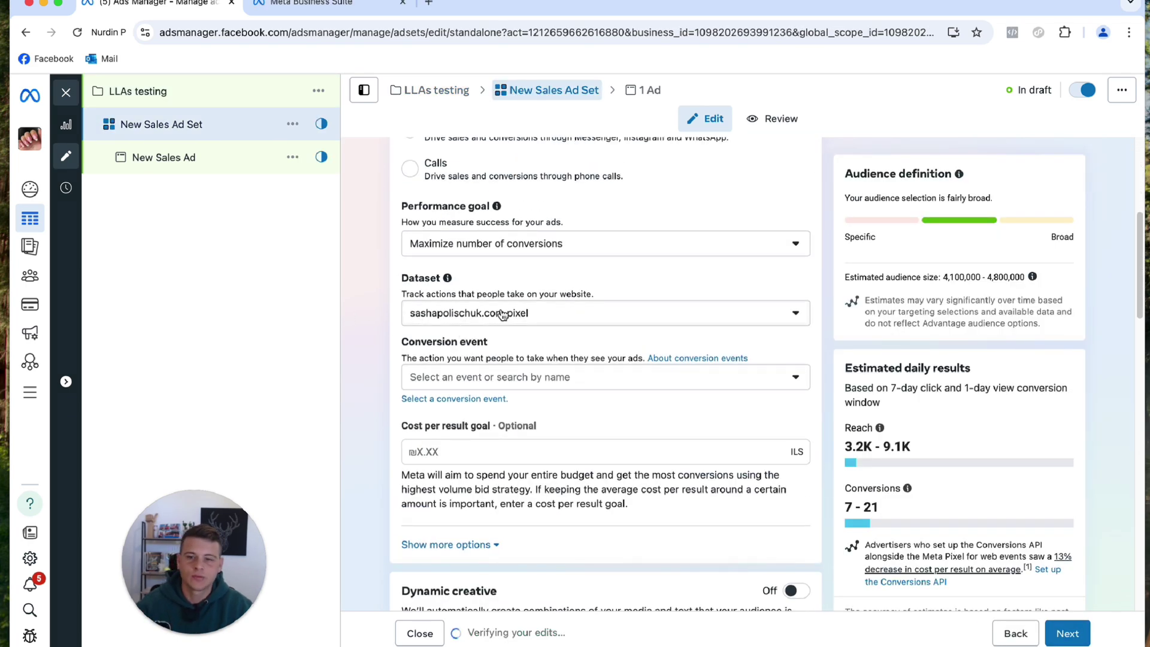
pyautogui.click(488, 378)
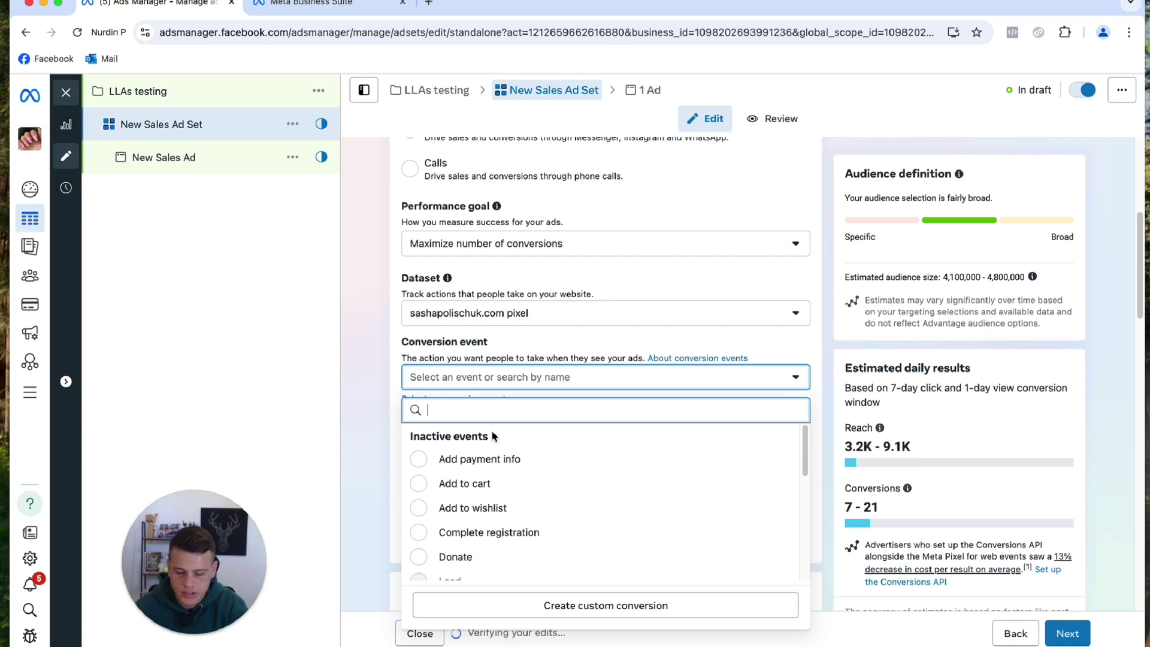
pyautogui.scroll(-15, 374, 376)
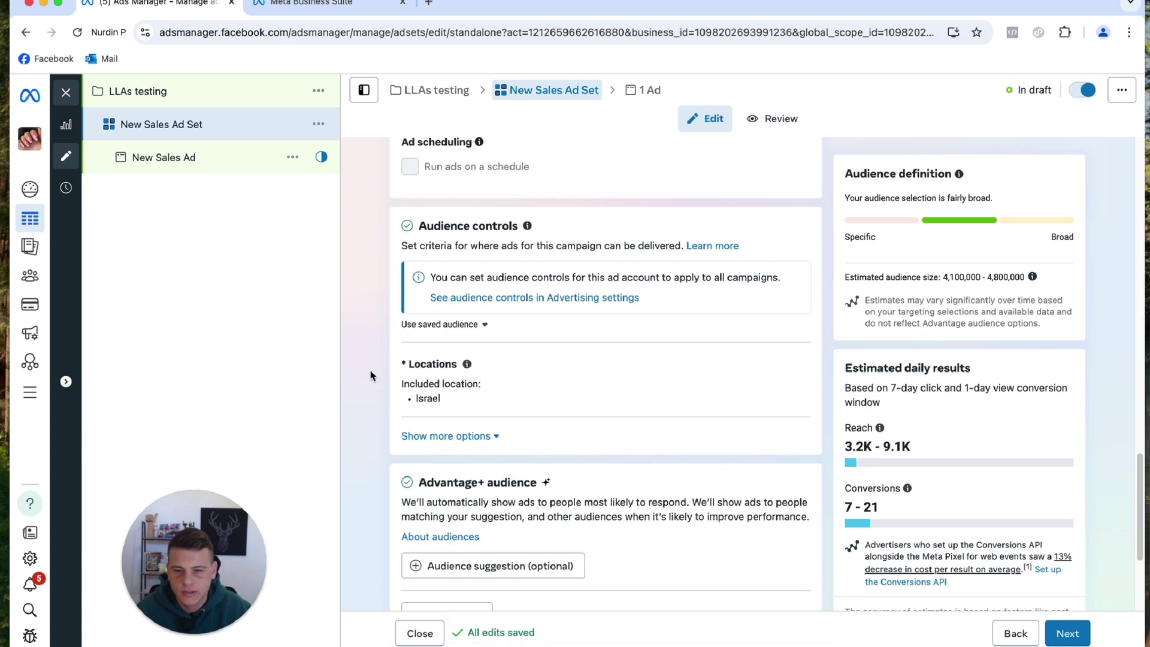
pyautogui.scroll(-3, 371, 369)
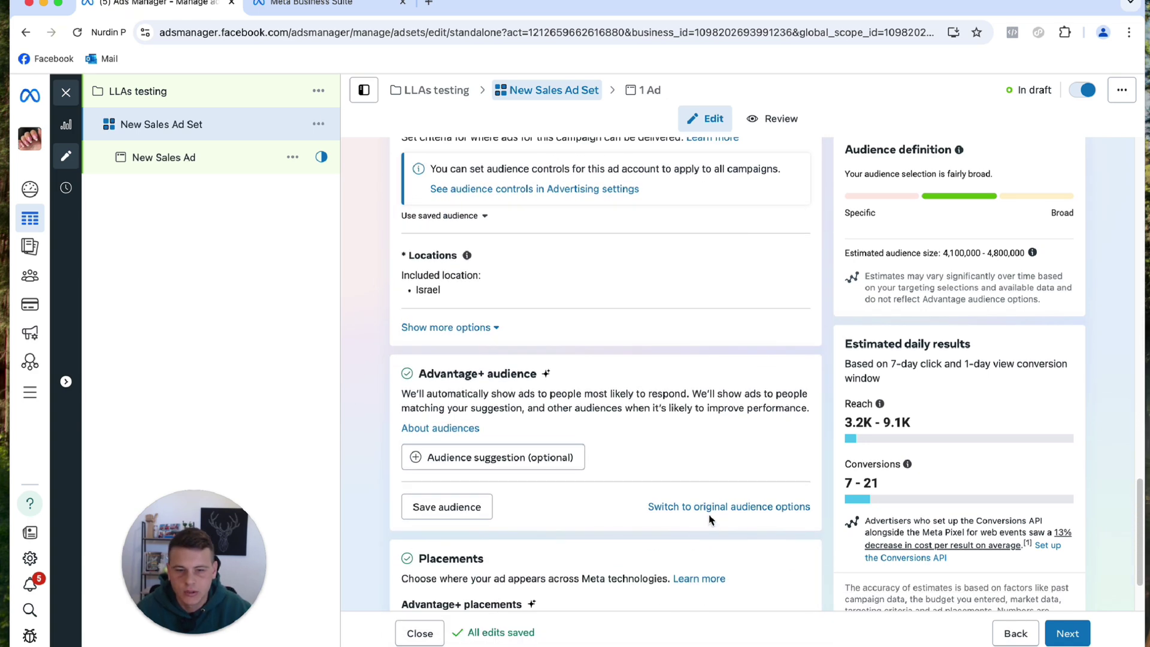
pyautogui.click(709, 508)
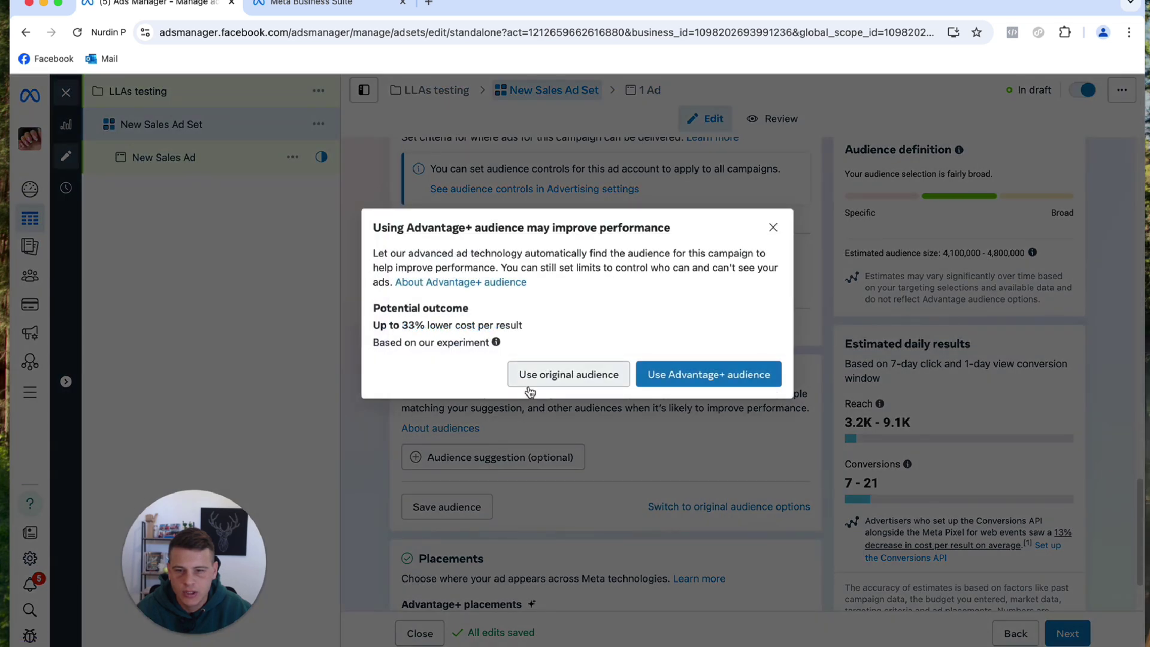
pyautogui.click(560, 380)
pyautogui.scroll(-2, 358, 297)
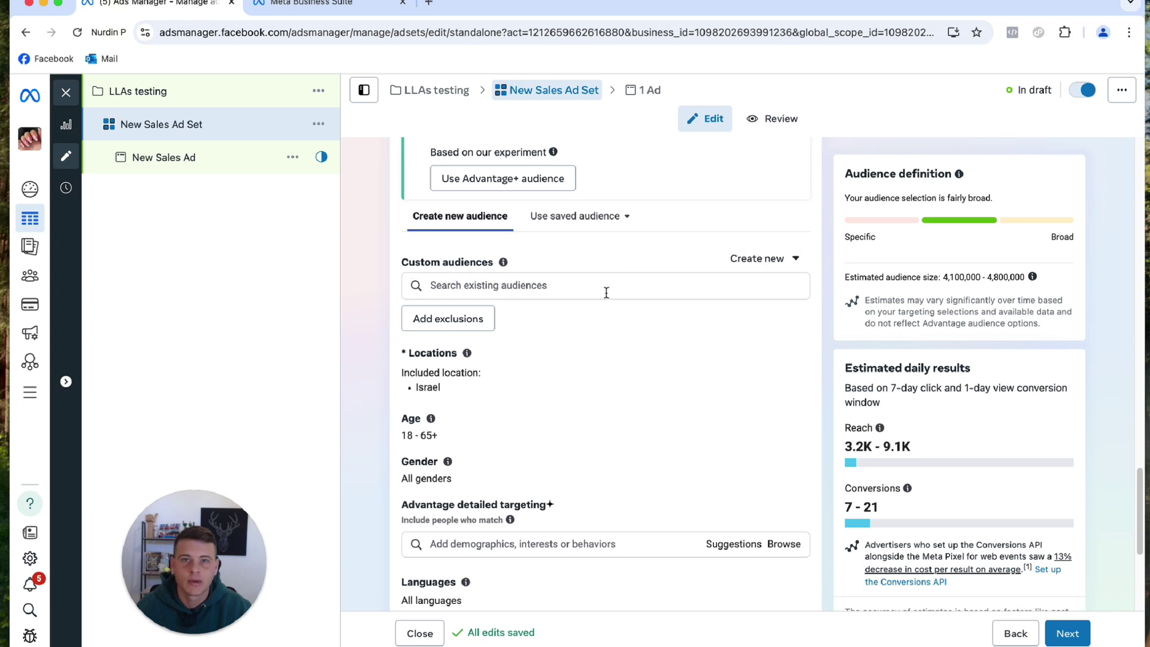
# Step: Start a new custom audience with Website as the source
pyautogui.click(762, 260)
pyautogui.click(786, 317)
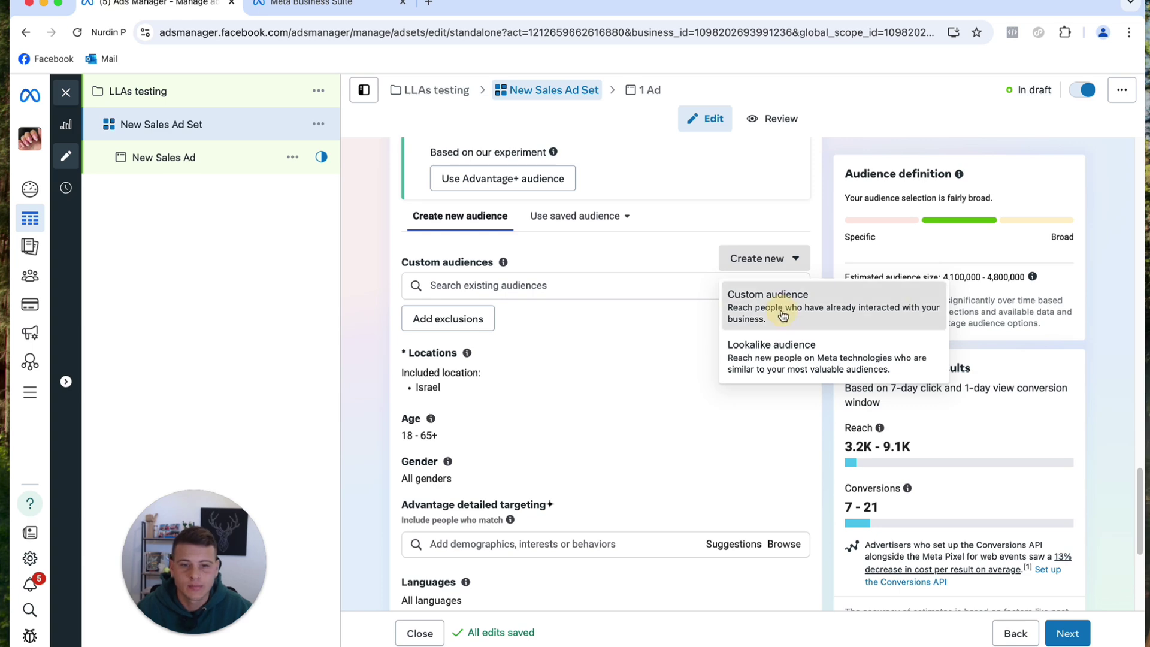
pyautogui.click(379, 242)
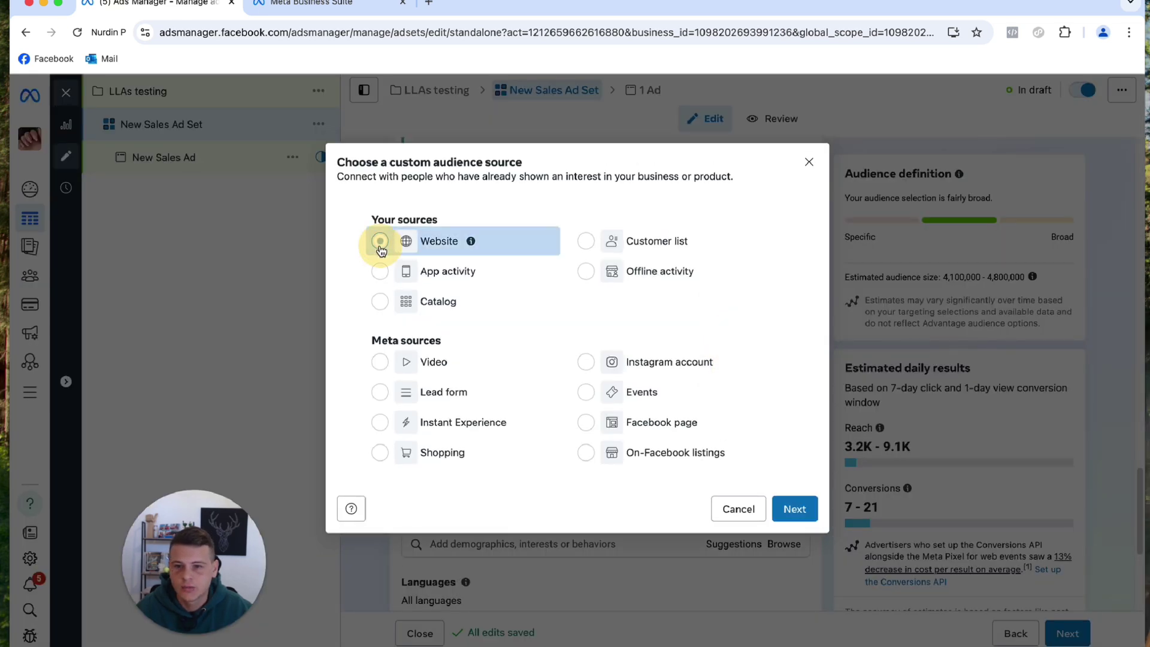
pyautogui.click(802, 507)
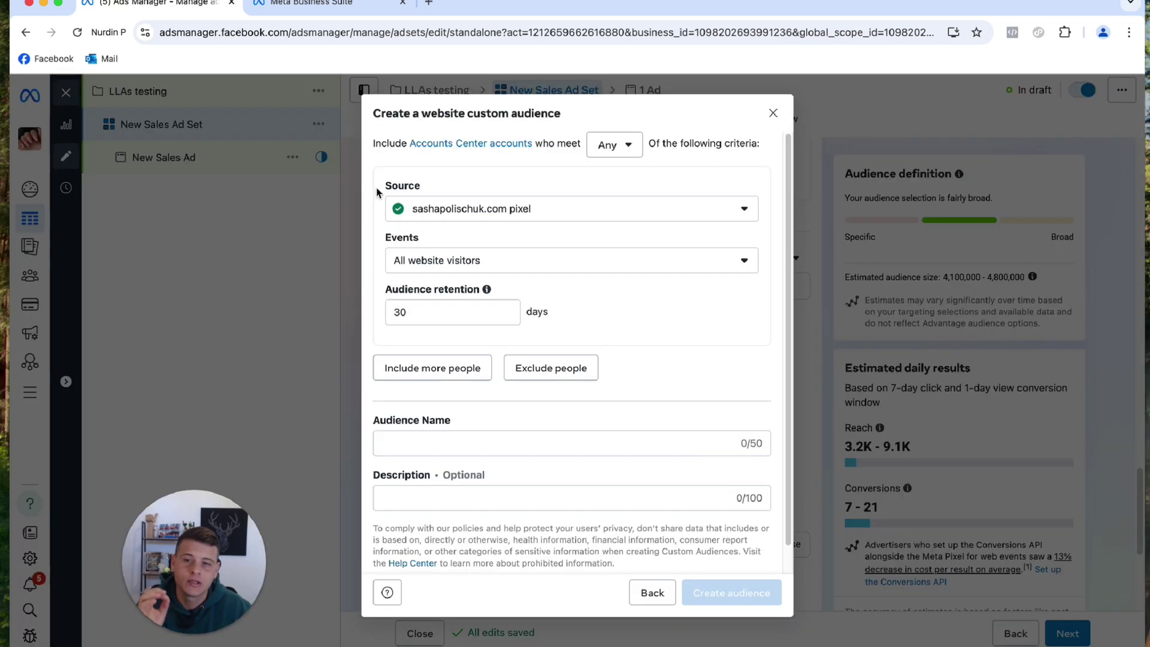
# Step: Build it from Lead events over 30 days and create it as 'Website Leads (30d)'
pyautogui.click(689, 260)
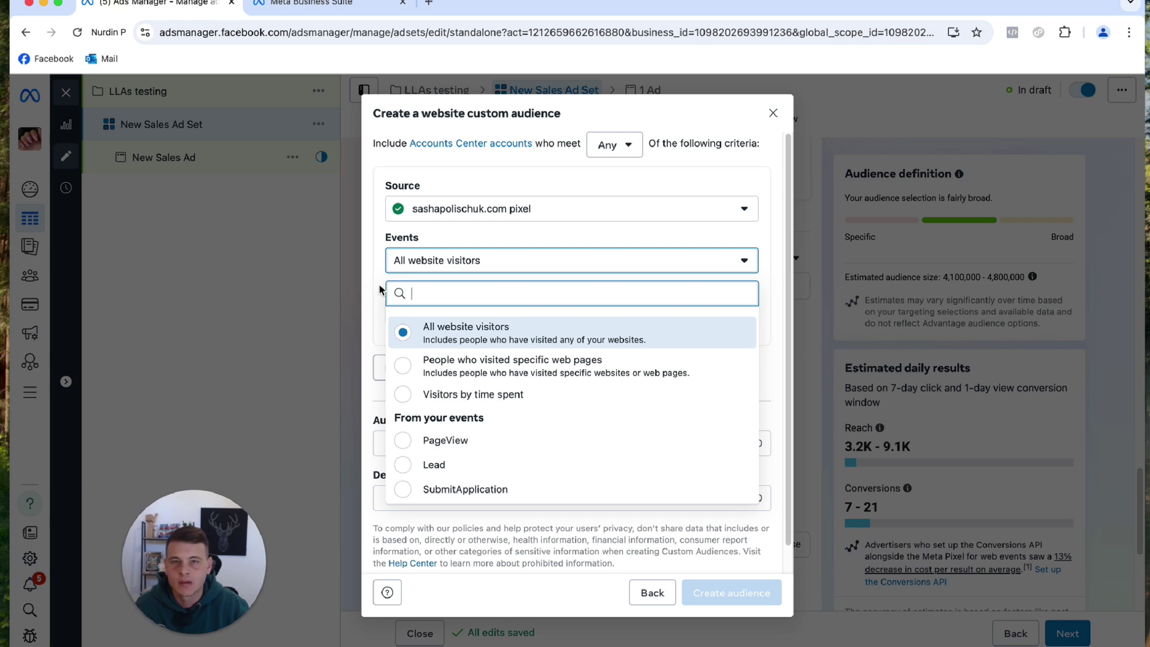
pyautogui.click(473, 466)
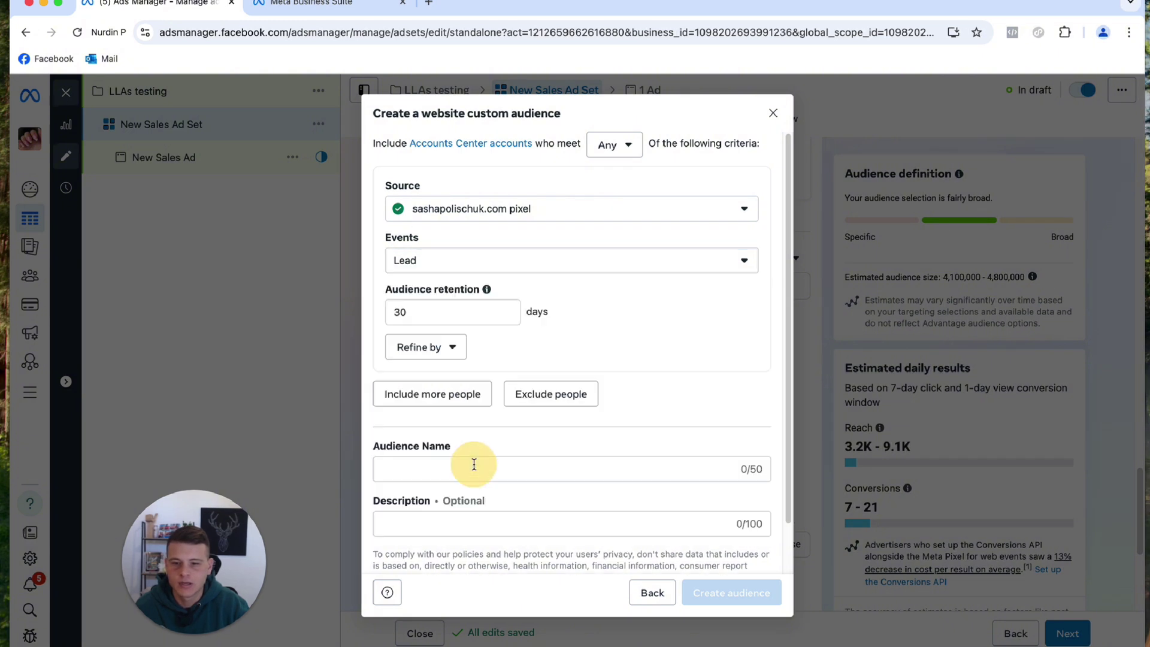
pyautogui.moveTo(388, 291); pyautogui.dragTo(462, 290)
pyautogui.click(369, 309)
pyautogui.scroll(-1, 373, 304)
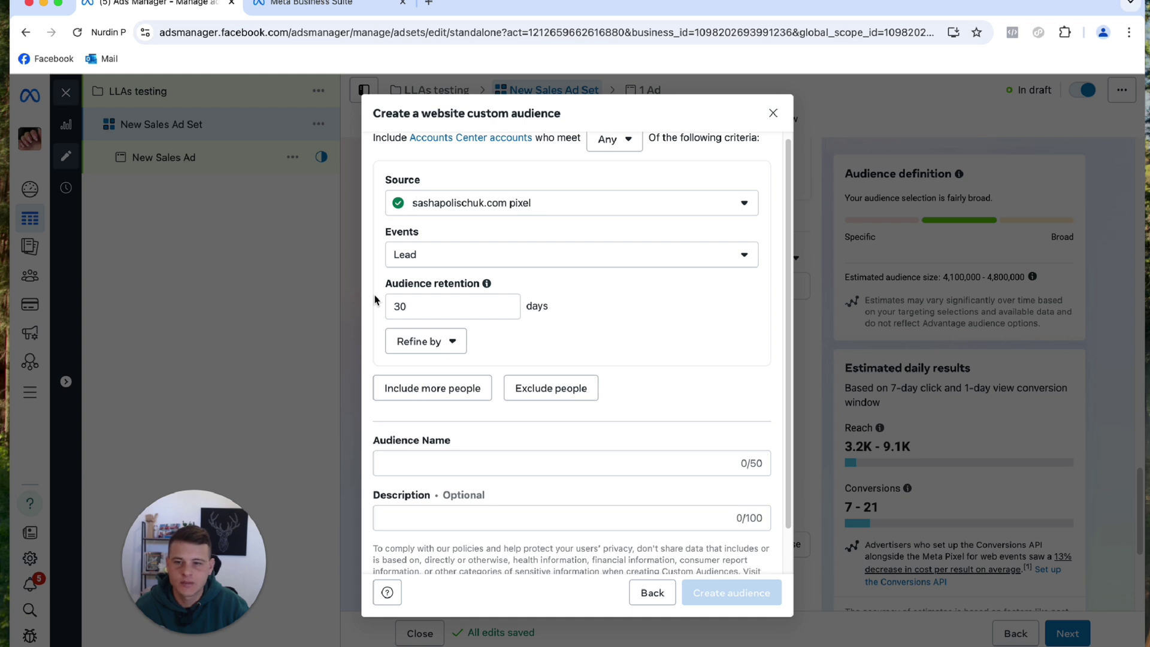
pyautogui.click(495, 469)
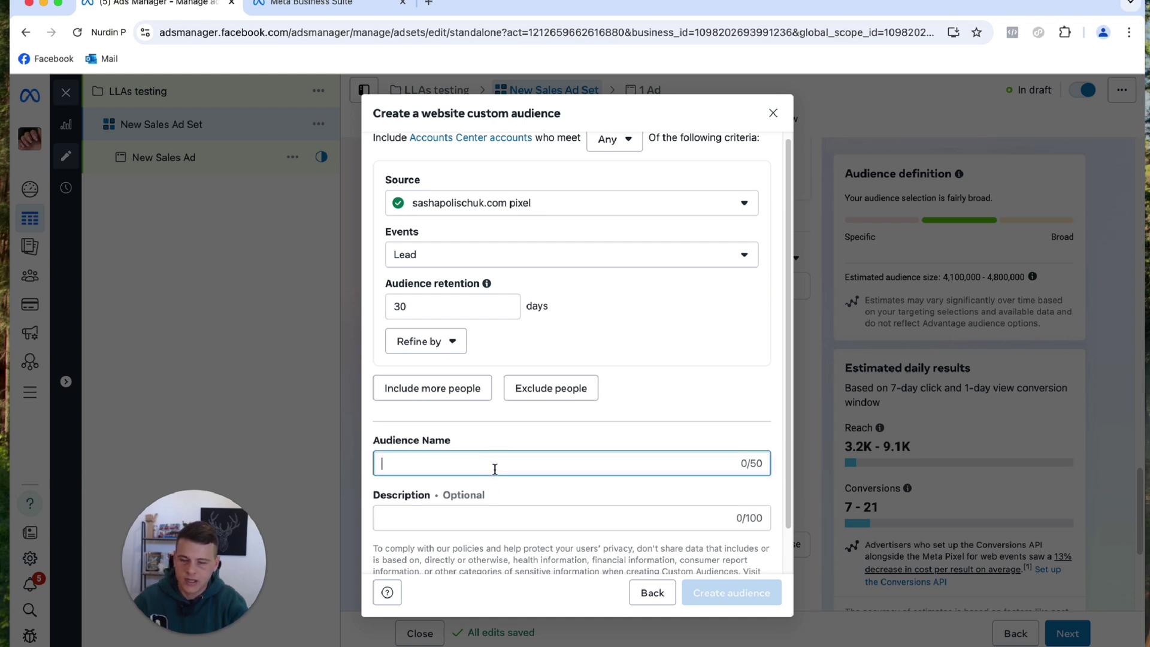
pyautogui.write('Website Leads (30d)')
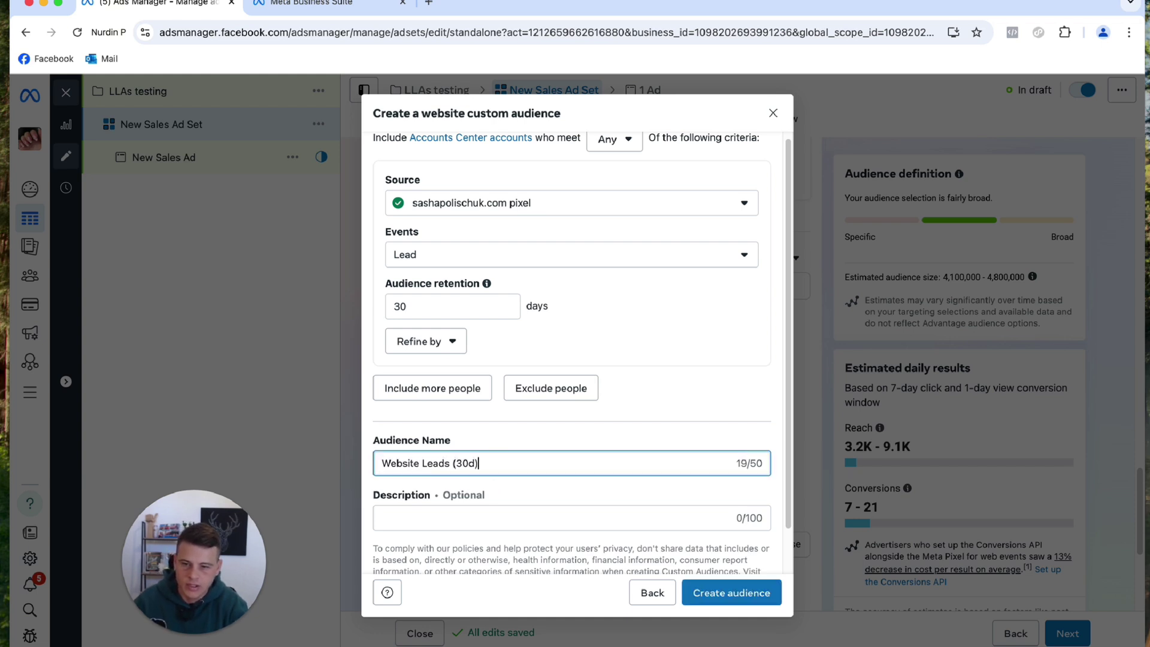
pyautogui.click(710, 594)
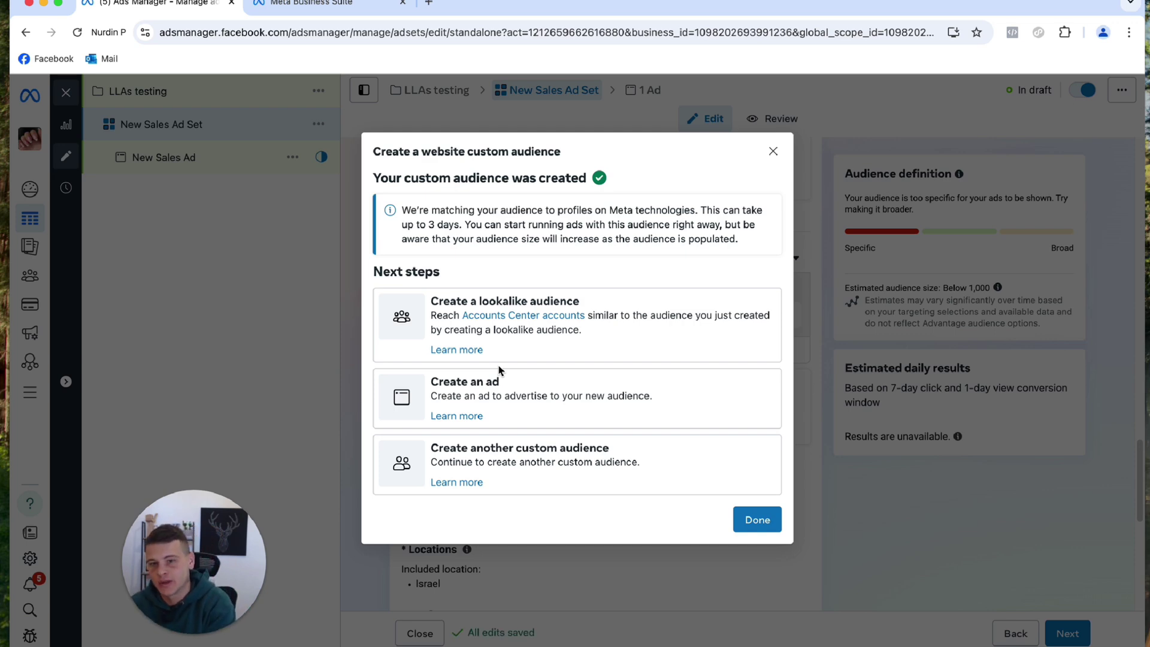
# Step: Start a lookalike of Website Leads (30d) in the United States with a single audience
pyautogui.click(619, 320)
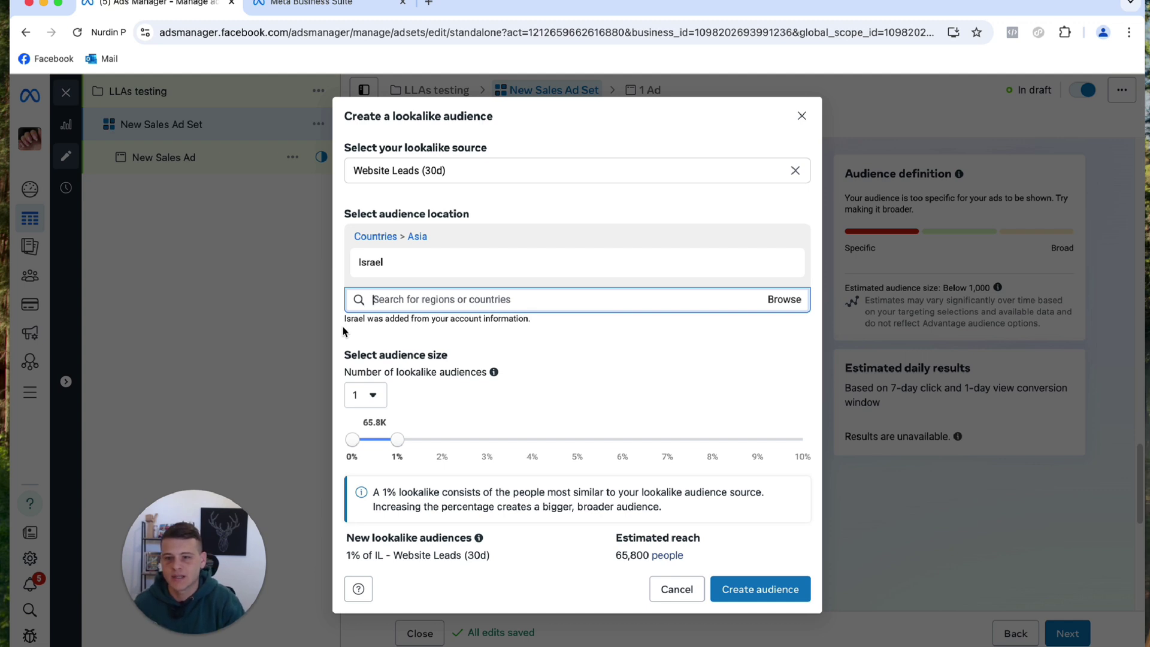
pyautogui.write('usa')
pyautogui.press('Return')
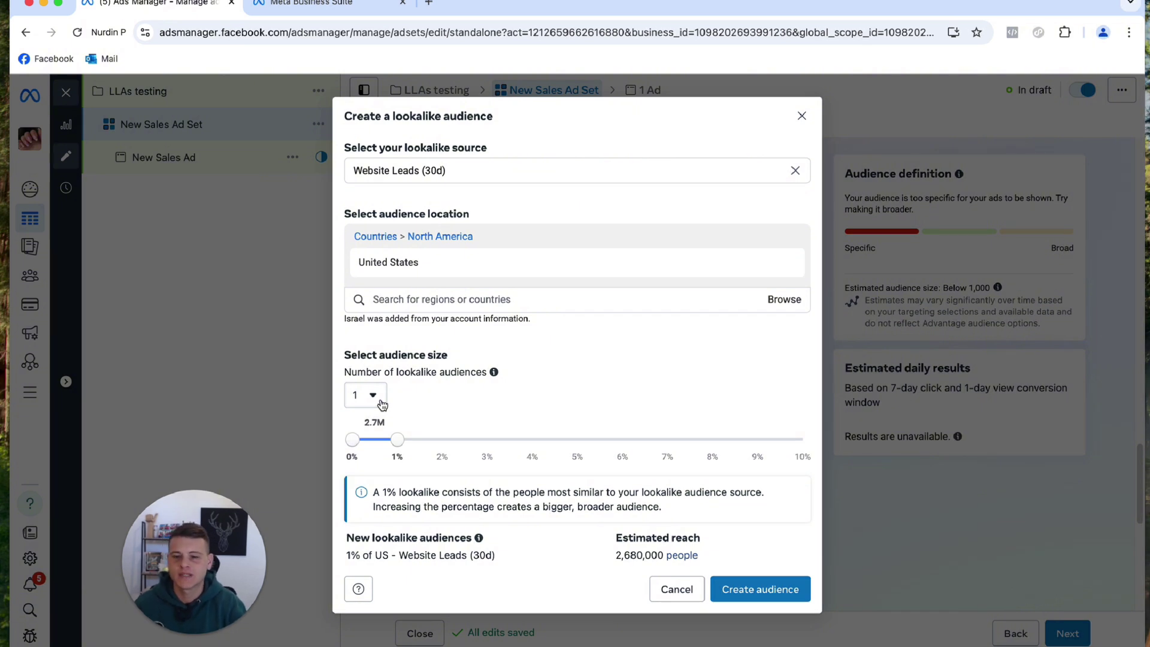
pyautogui.click(383, 405)
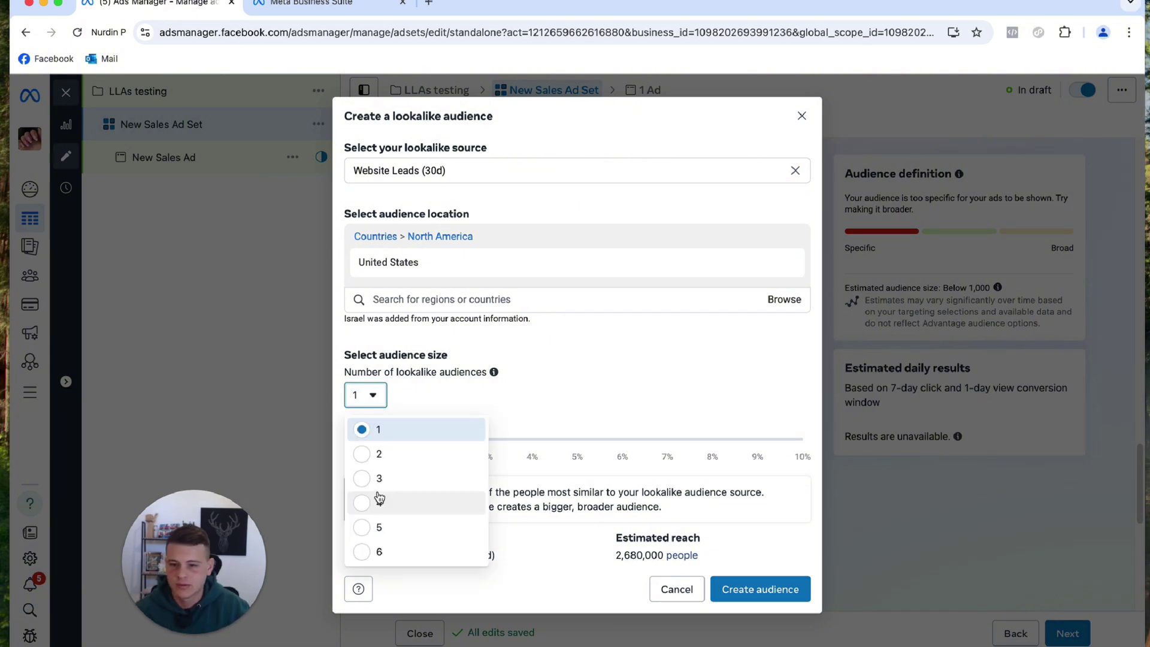
pyautogui.click(372, 524)
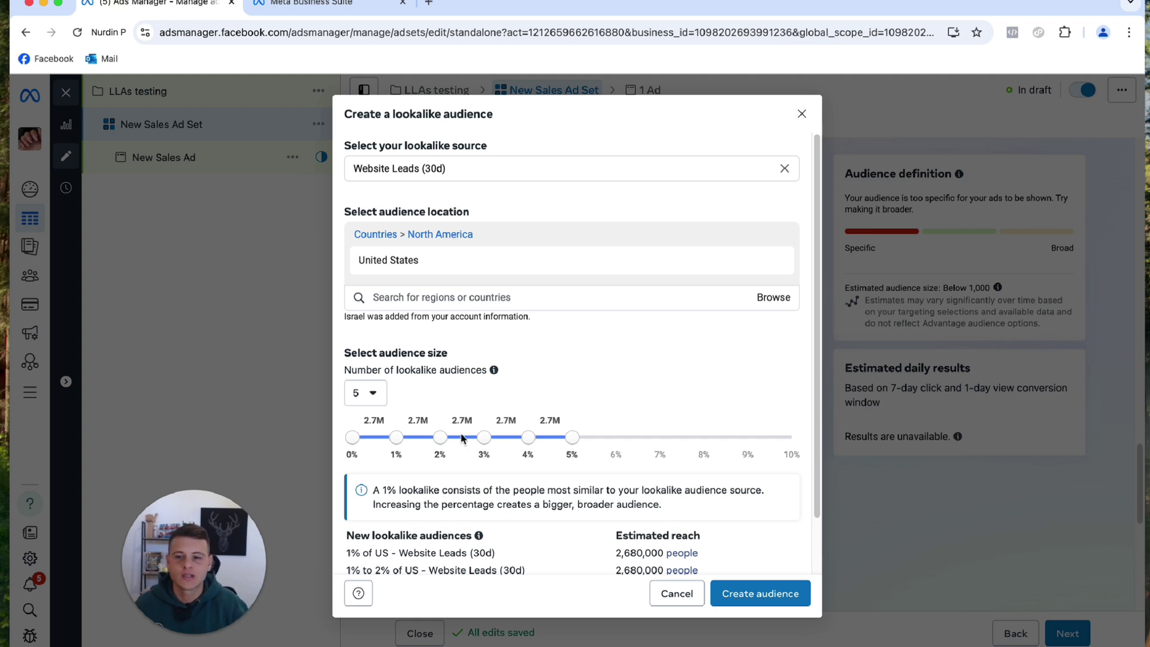
pyautogui.click(365, 392)
pyautogui.click(376, 430)
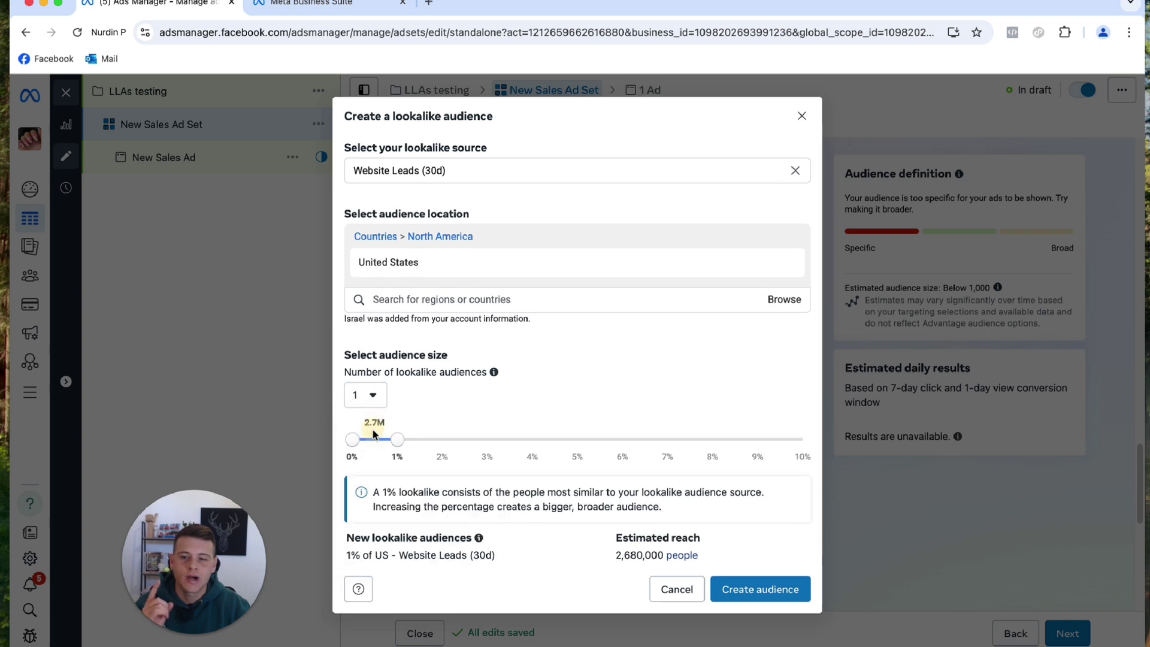
# Step: Set the lookalike size to 10% (about 26,800,000 people) and create it
pyautogui.moveTo(399, 447); pyautogui.dragTo(817, 437)
pyautogui.moveTo(617, 555); pyautogui.dragTo(671, 557)
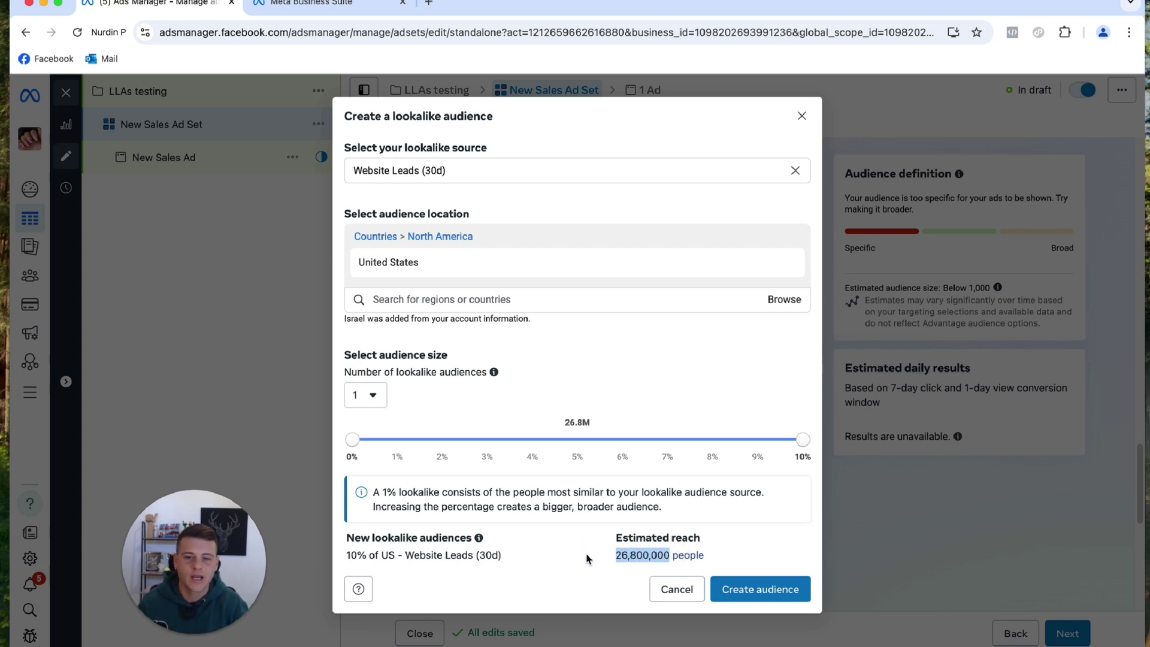
pyautogui.click(587, 575)
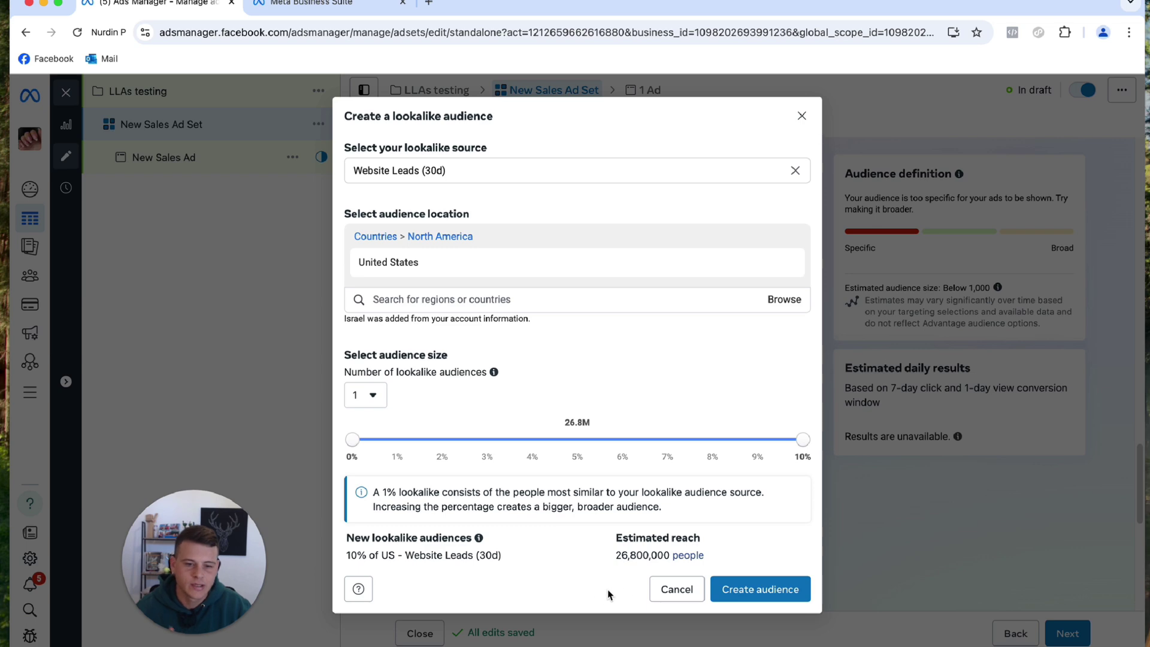
pyautogui.click(754, 599)
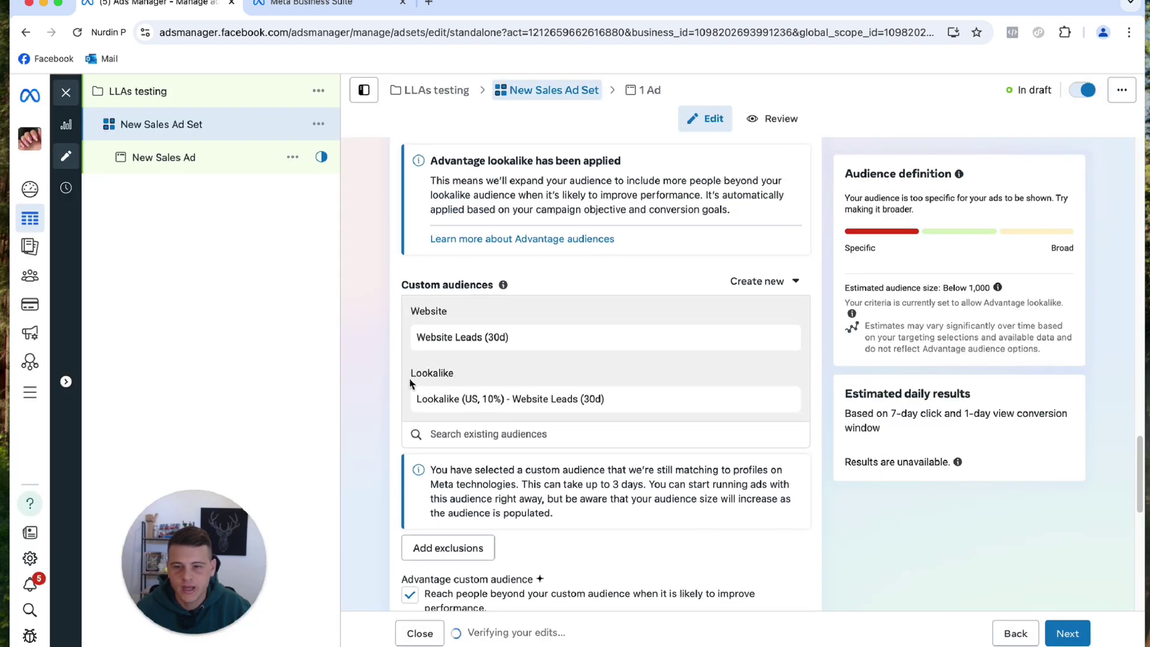
# Step: Begin another custom audience via Create new > Custom audience to reach the source chooser
pyautogui.moveTo(412, 353); pyautogui.dragTo(451, 358)
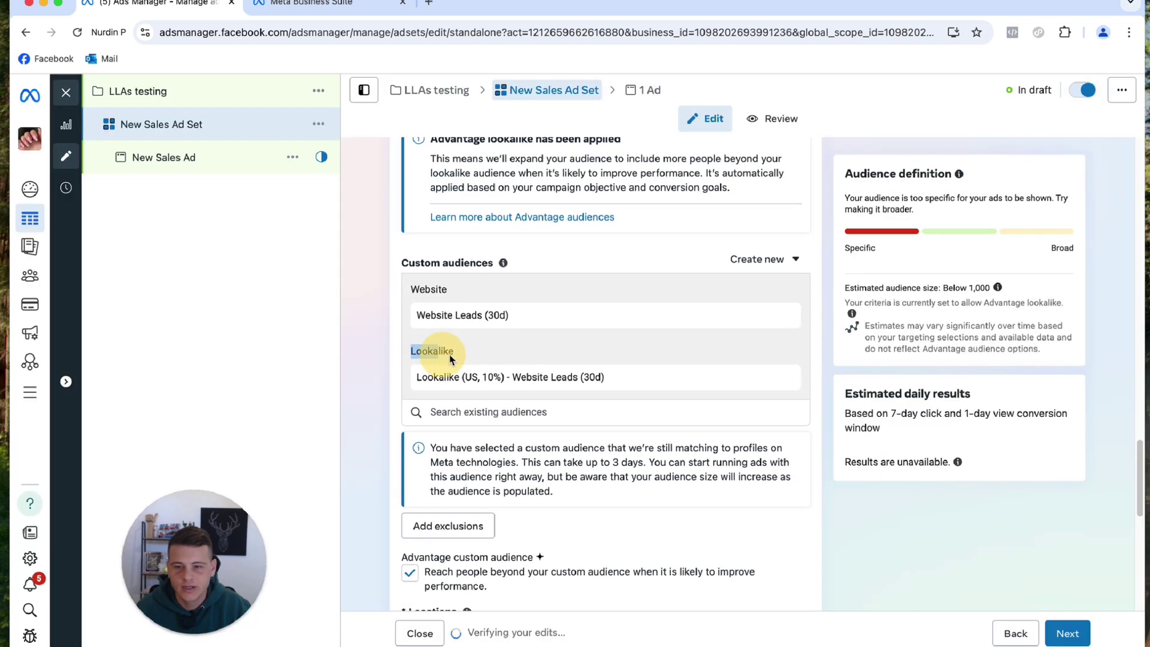
pyautogui.click(387, 364)
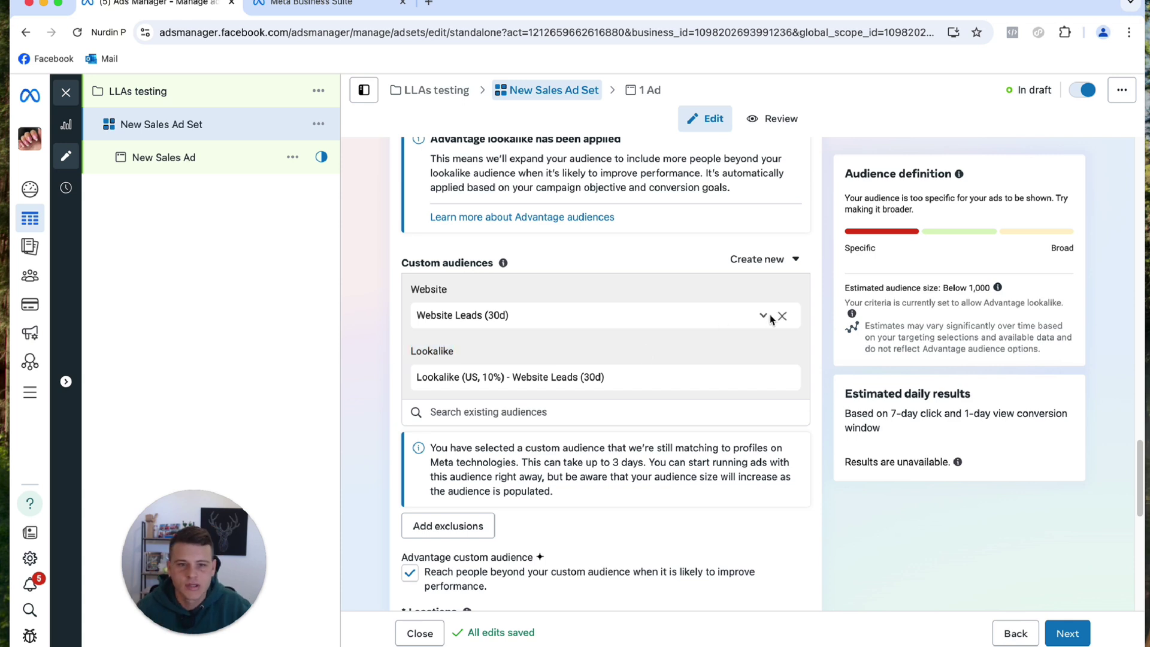
pyautogui.click(776, 267)
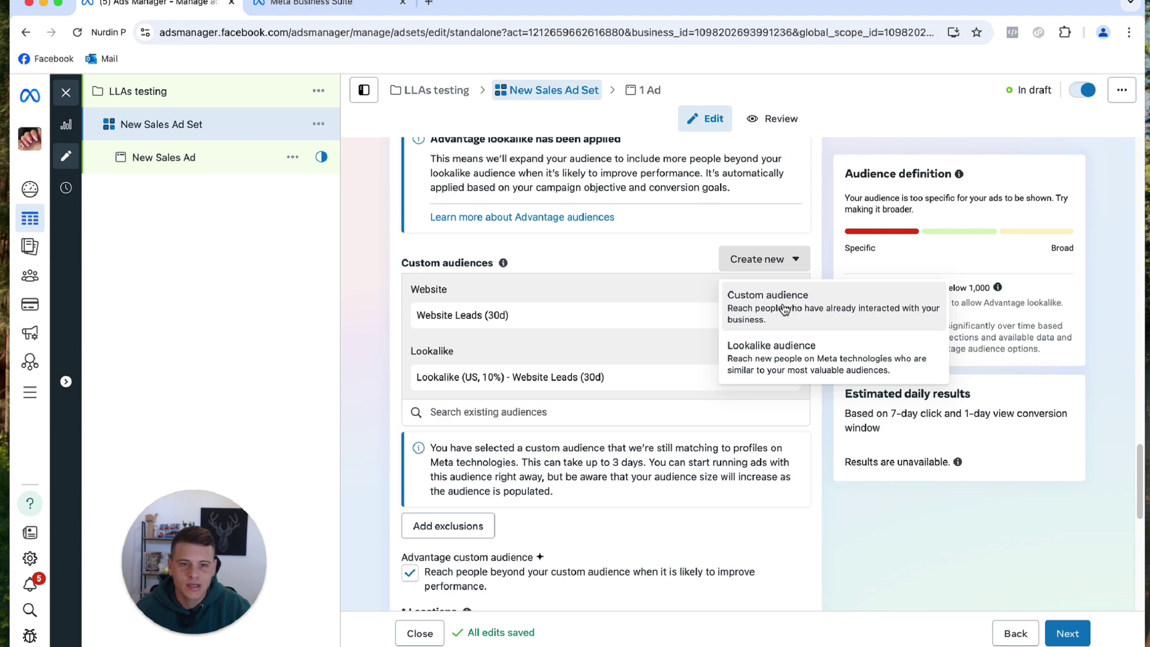
pyautogui.click(785, 310)
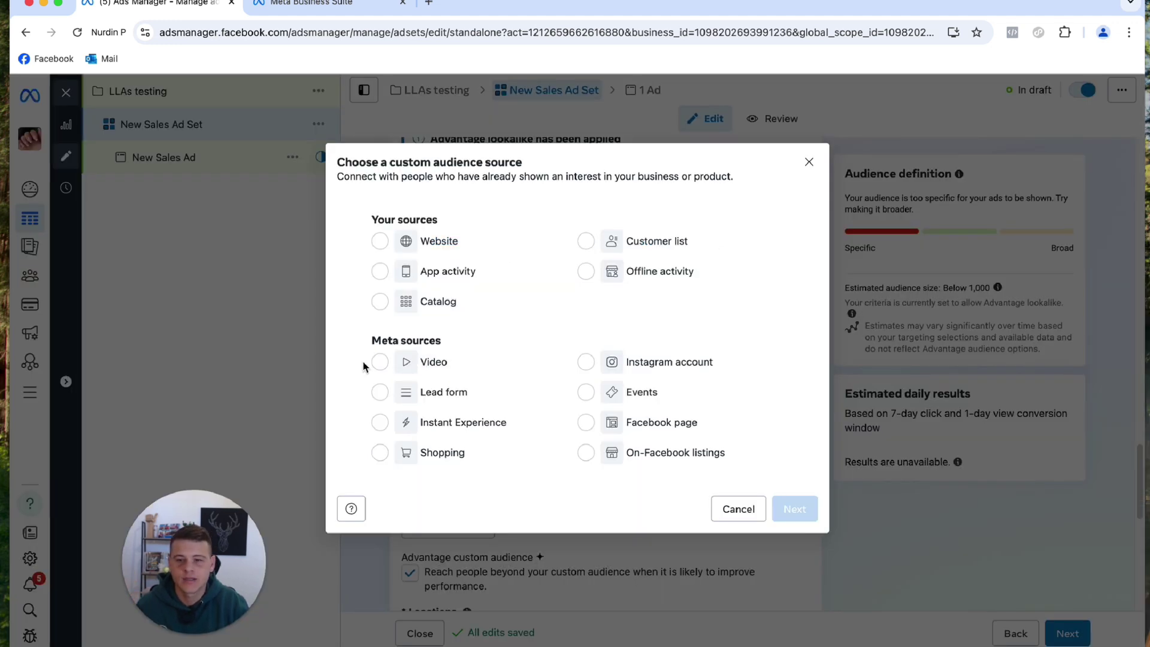
# Step: Start a Video engagement audience of people who viewed at least 75% of a video
pyautogui.click(379, 362)
pyautogui.click(795, 508)
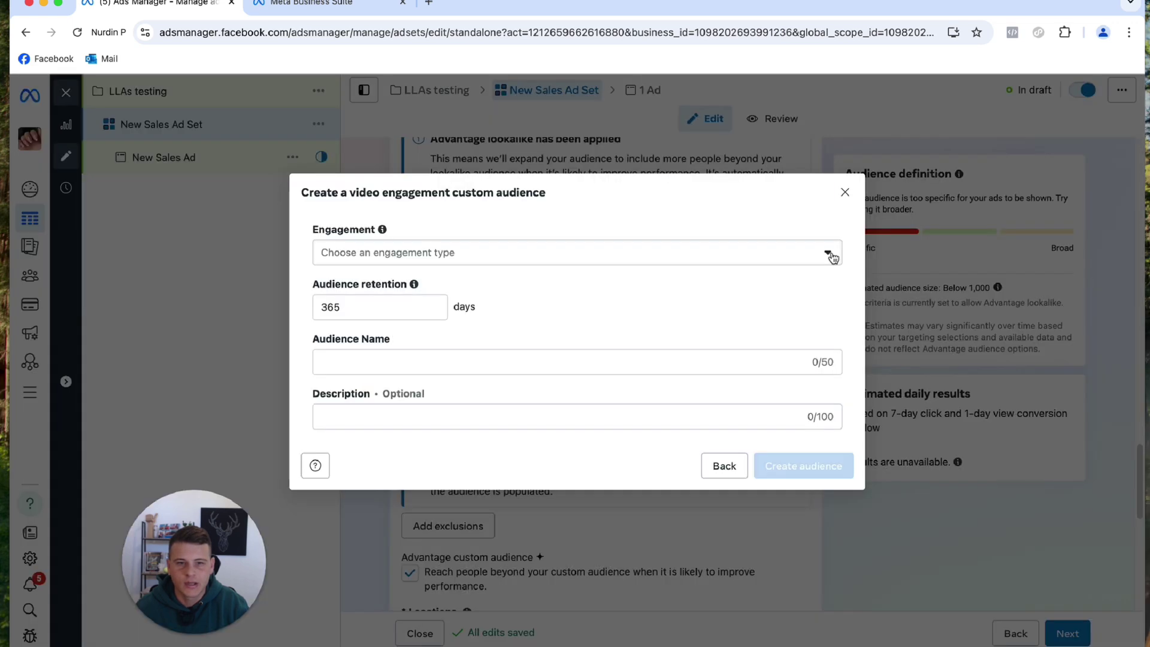
pyautogui.click(830, 255)
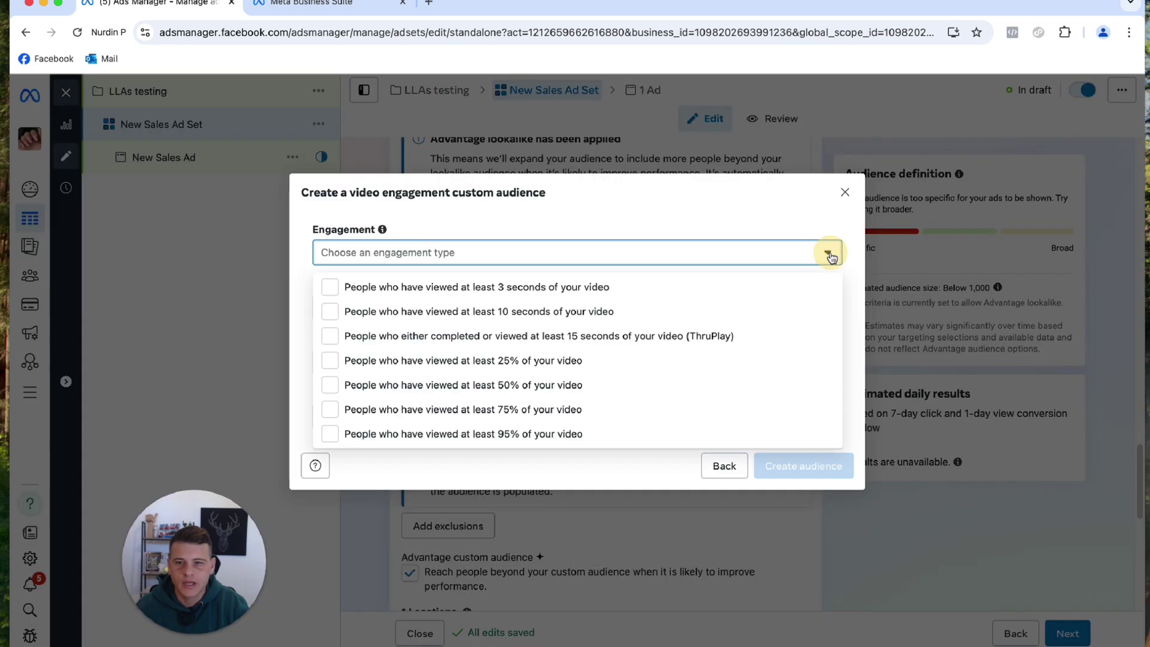
pyautogui.click(330, 411)
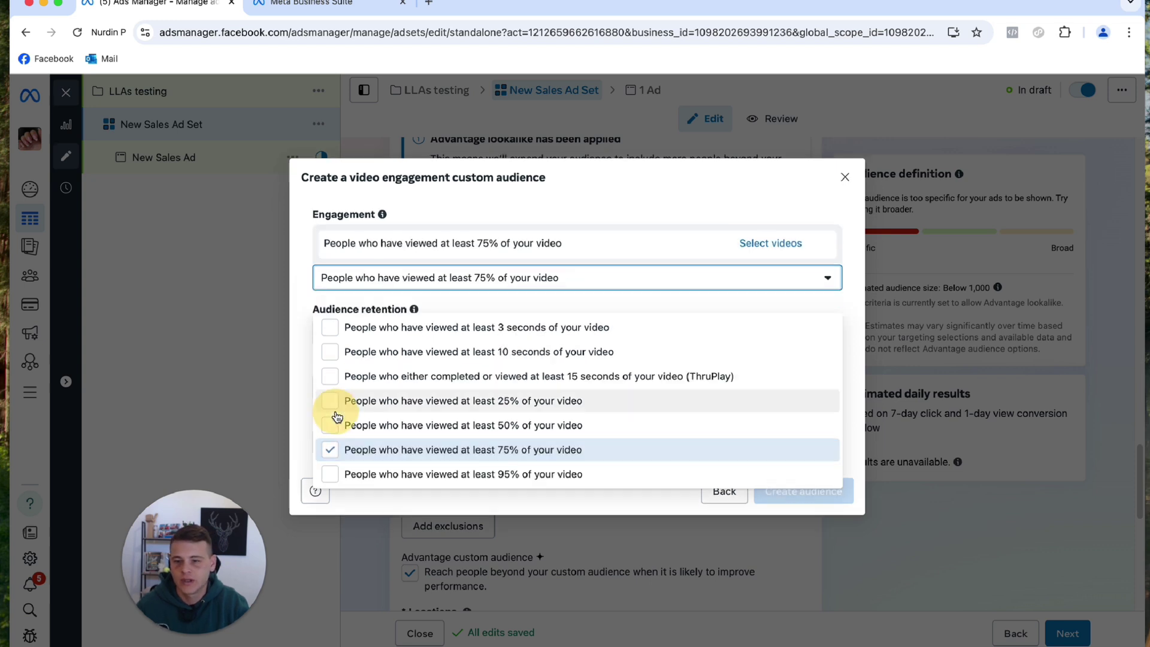
pyautogui.click(759, 247)
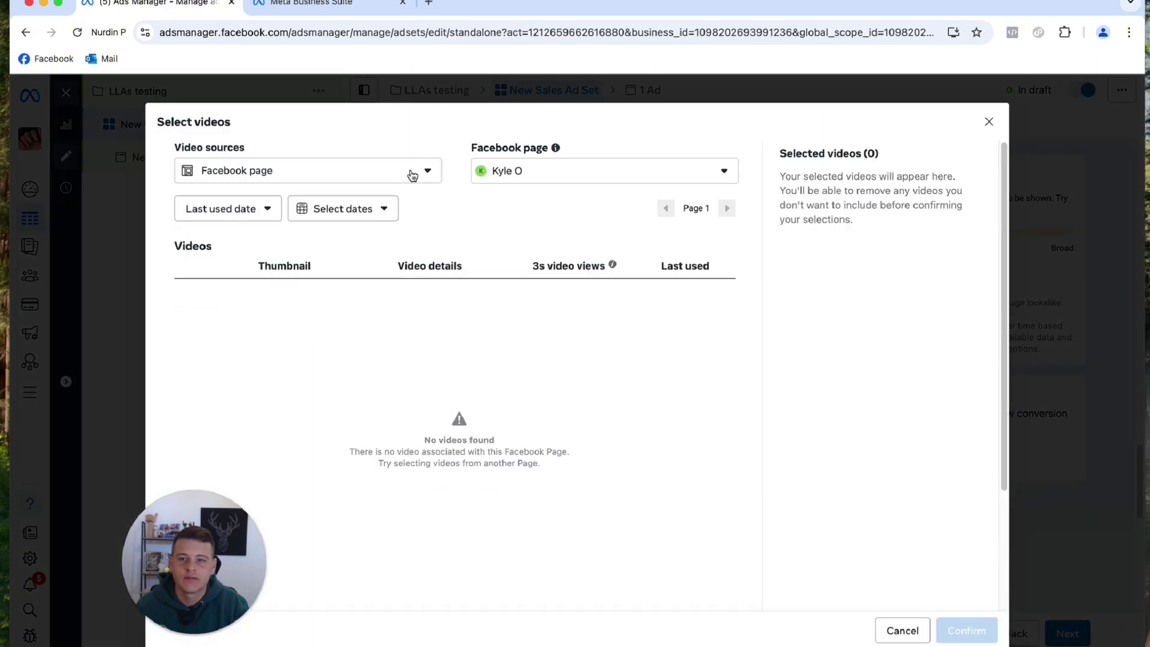
# Step: List videos from the Ranger Garage Door Repair page and page through to Page 4
pyautogui.click(423, 174)
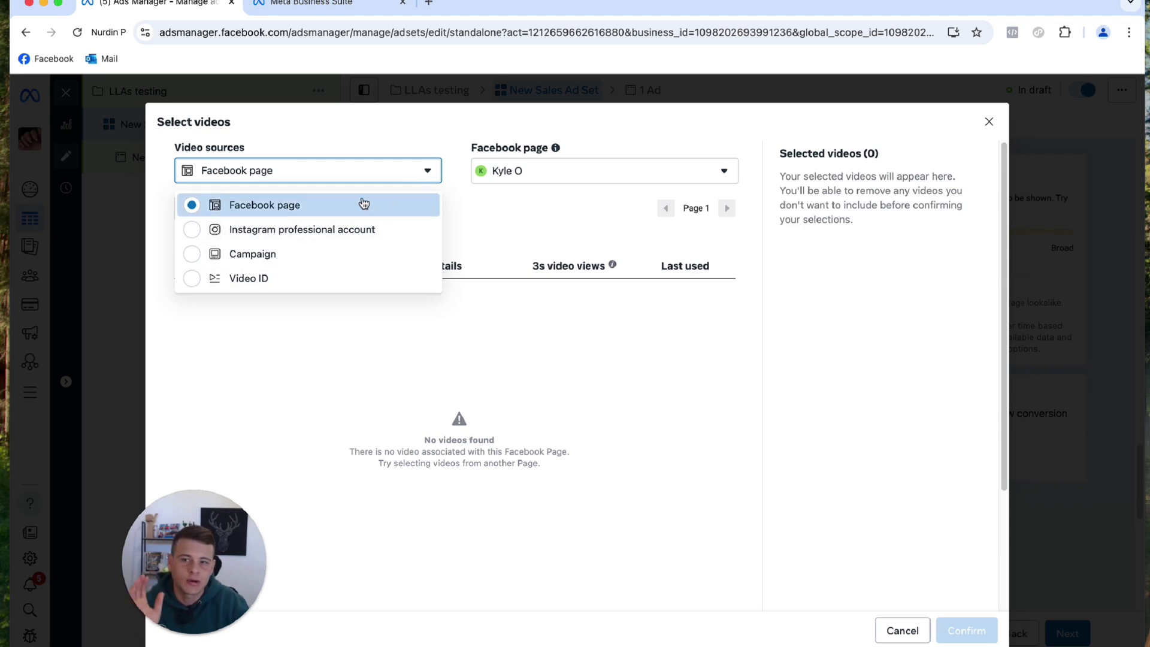
pyautogui.click(580, 179)
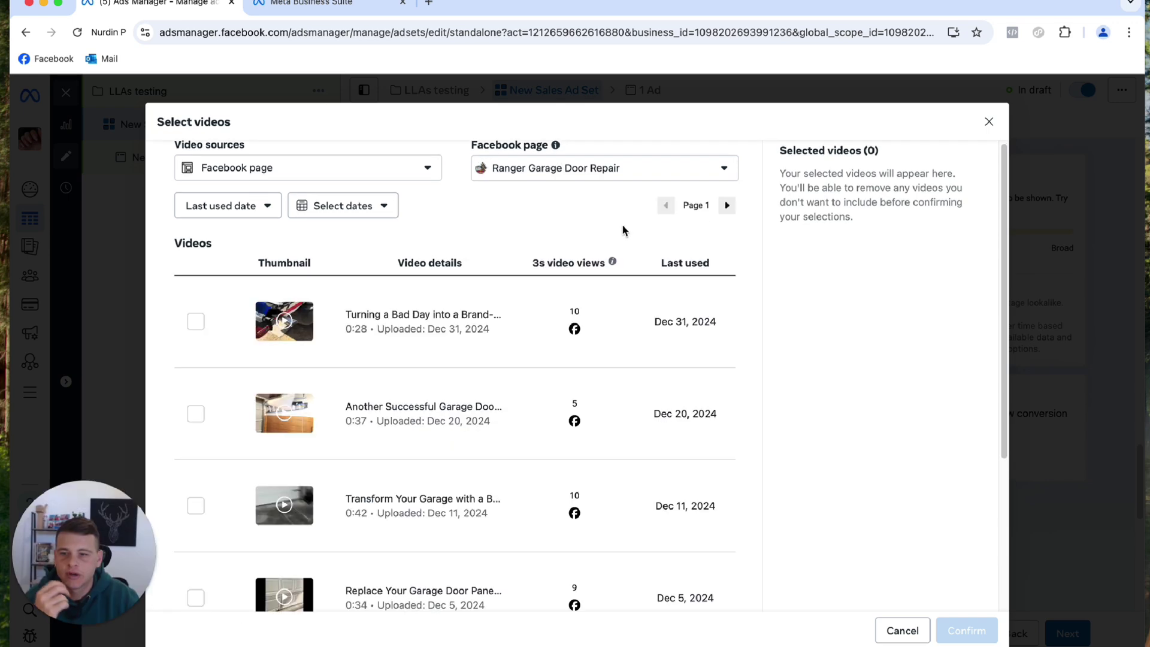
pyautogui.scroll(-3, 624, 231)
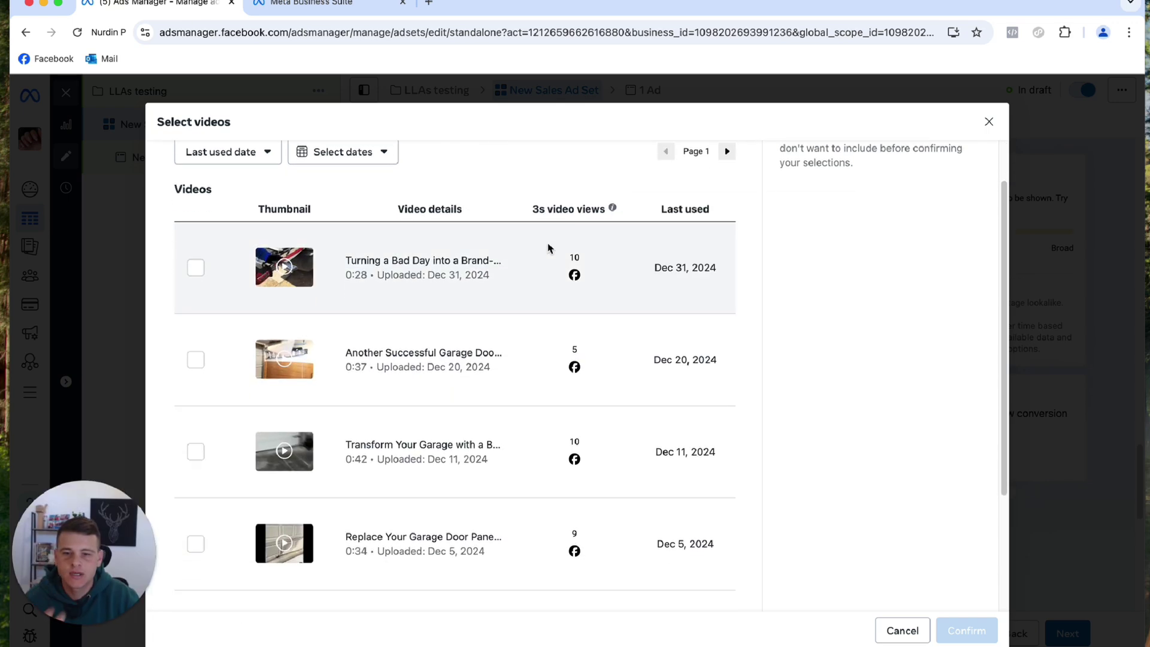
pyautogui.scroll(-3, 509, 273)
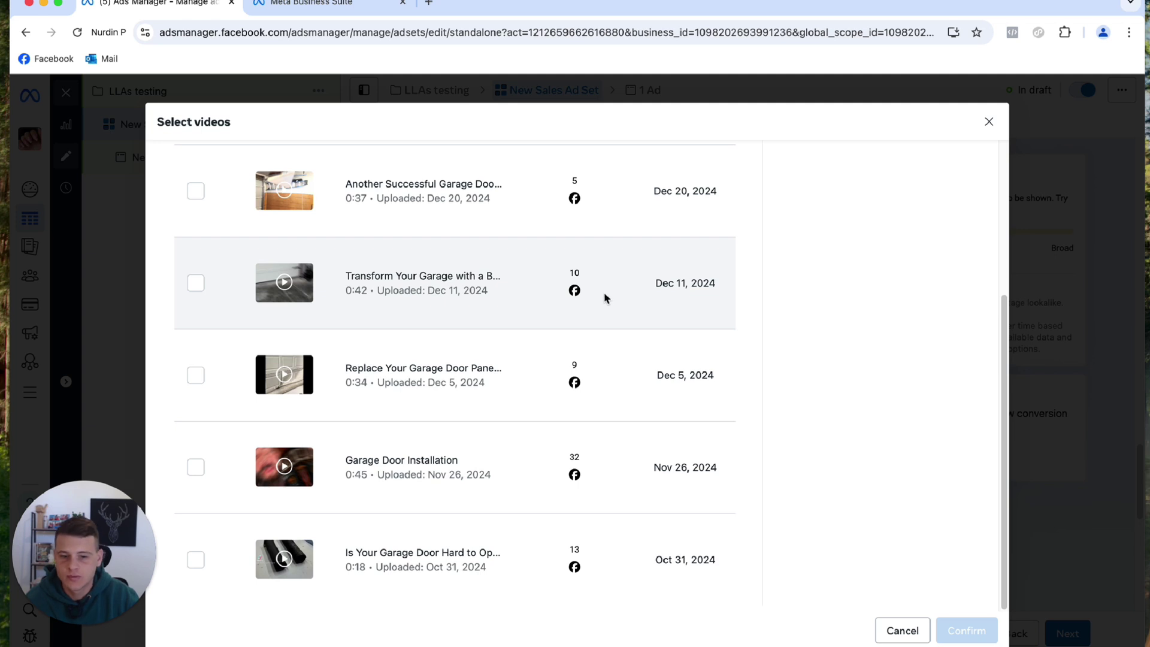
pyautogui.scroll(5, 659, 257)
pyautogui.click(727, 208)
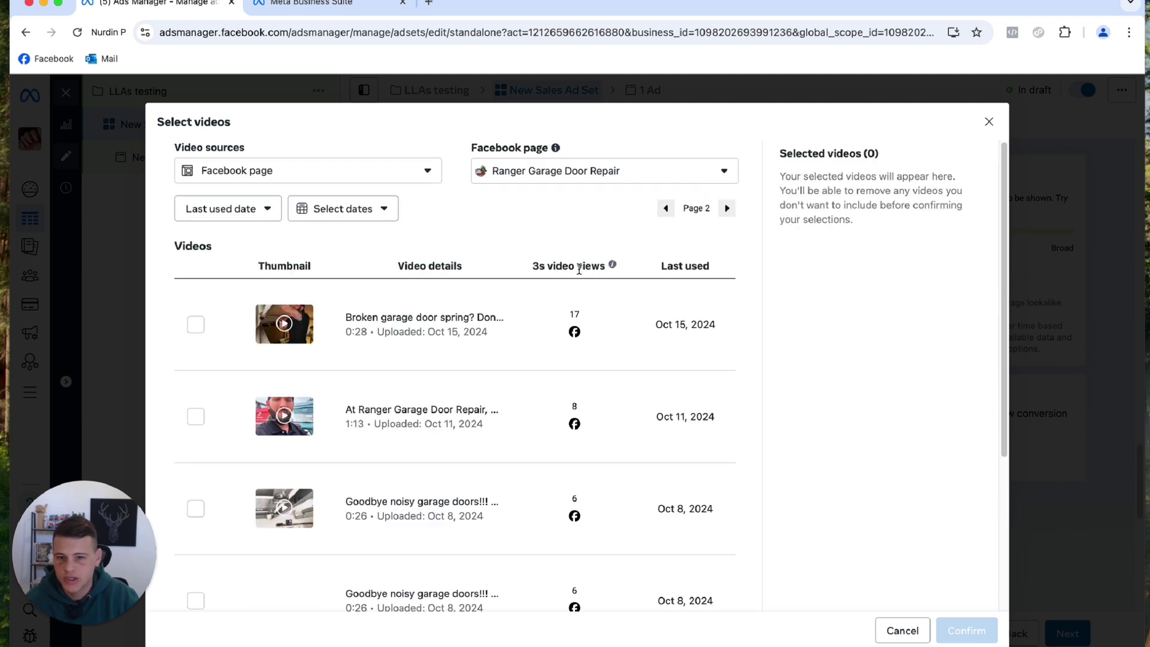
pyautogui.scroll(-4, 549, 293)
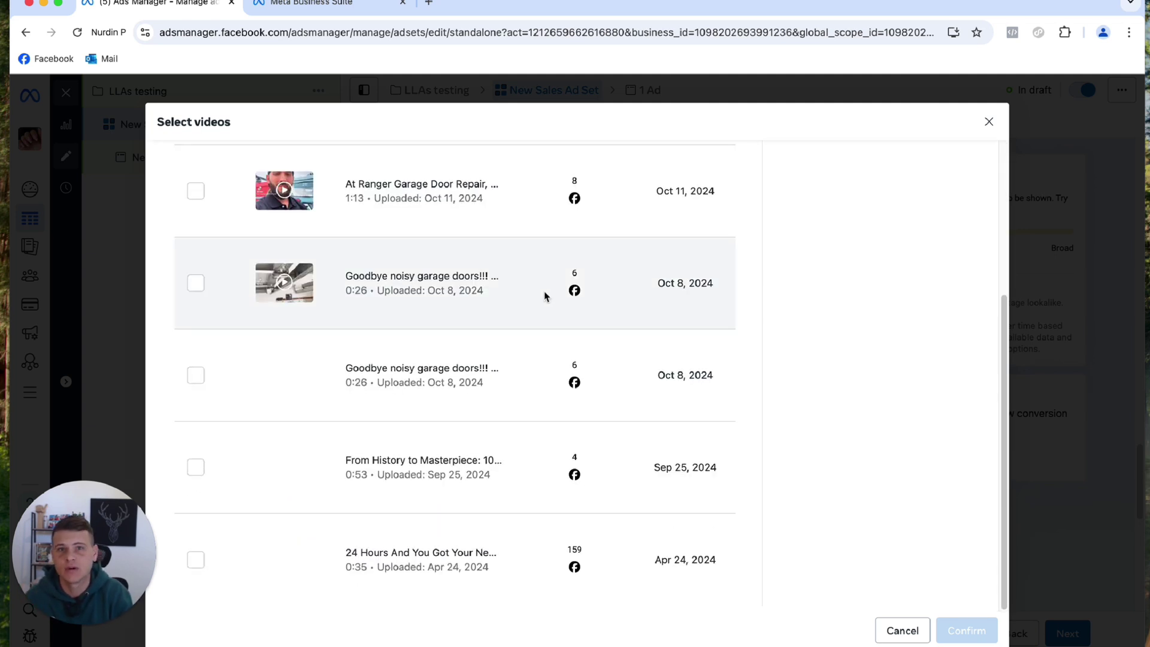
pyautogui.scroll(4, 545, 296)
pyautogui.click(727, 208)
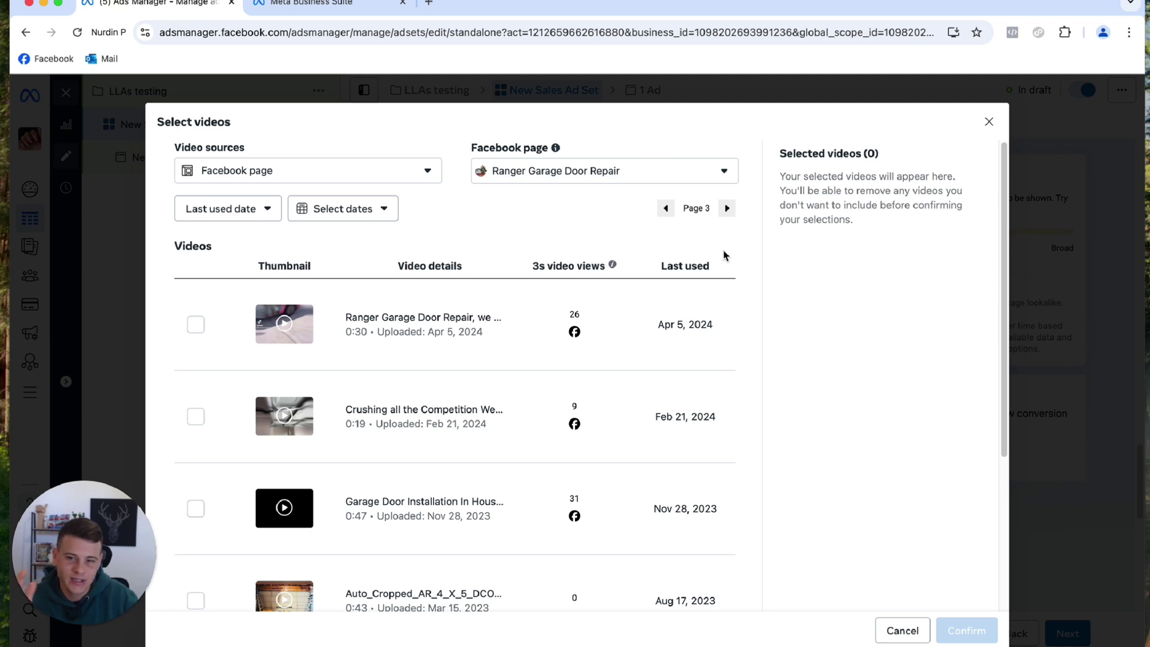
pyautogui.click(726, 208)
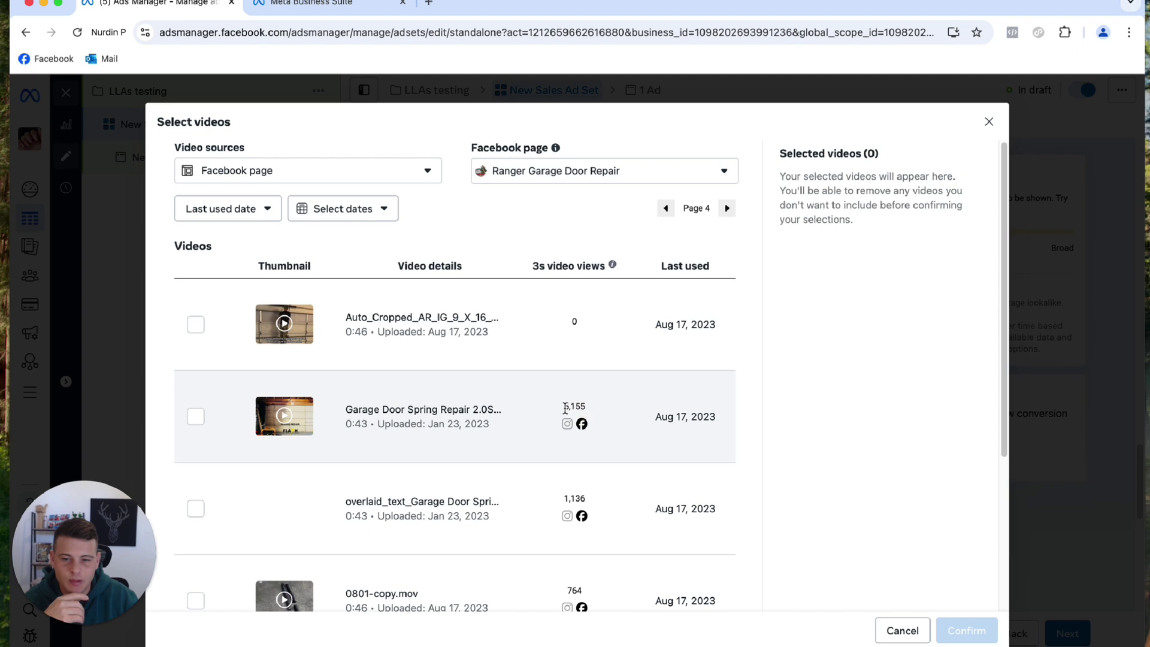
# Step: Select the 'Garage Door Spring Repair 2.0' video with 5,155 views and confirm
pyautogui.moveTo(567, 408); pyautogui.dragTo(599, 415)
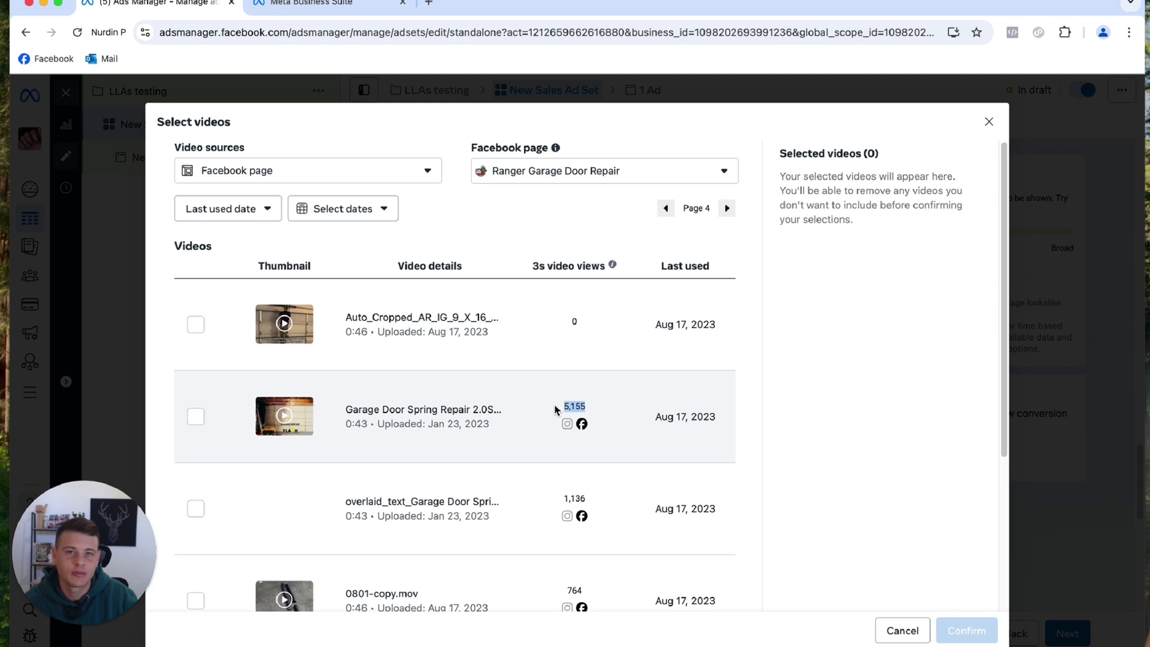
pyautogui.click(356, 426)
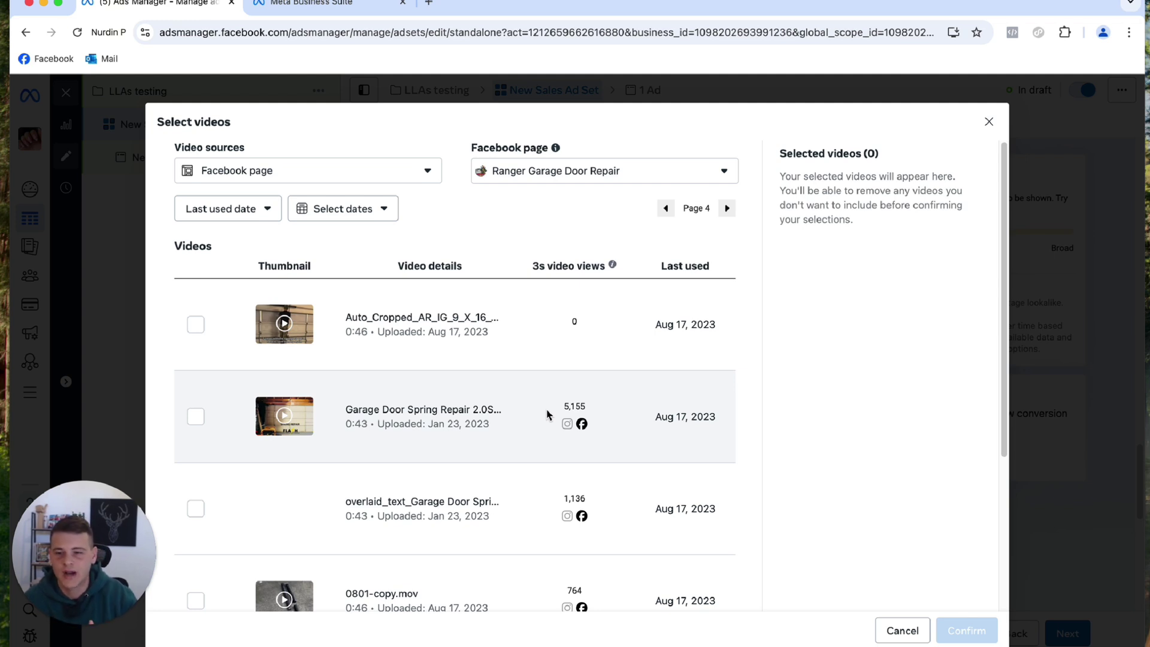
pyautogui.click(196, 417)
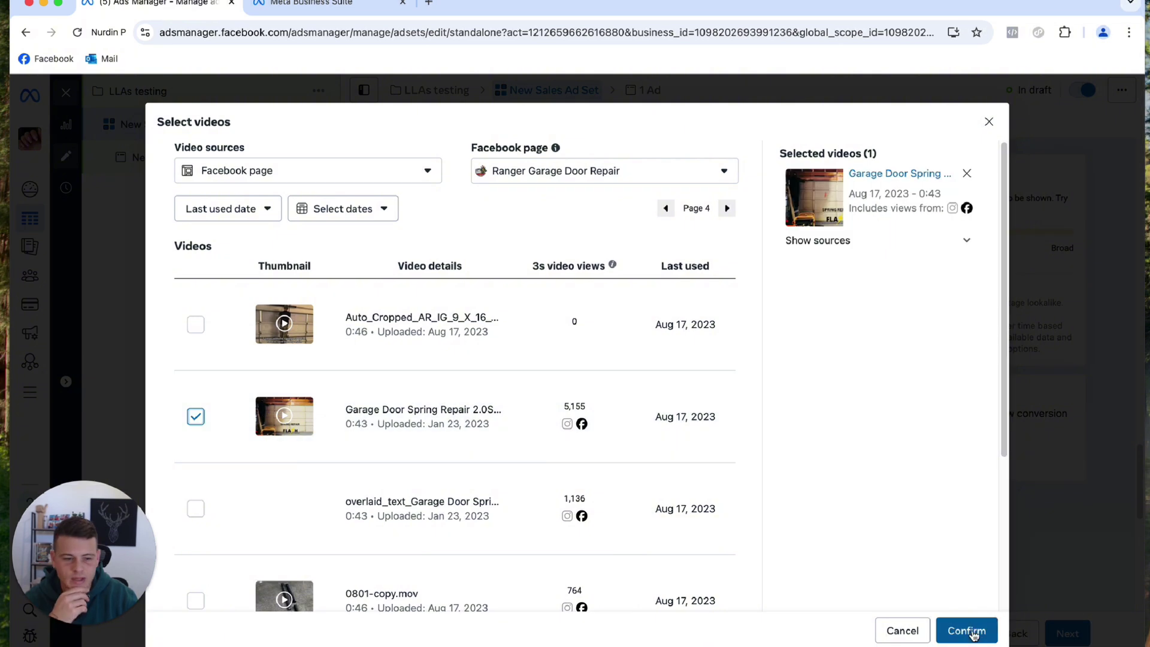
pyautogui.click(966, 630)
# Step: Set retention to 30 days, name the audience '75% VV - video 1 - 30days', and create it
pyautogui.doubleClick(345, 359)
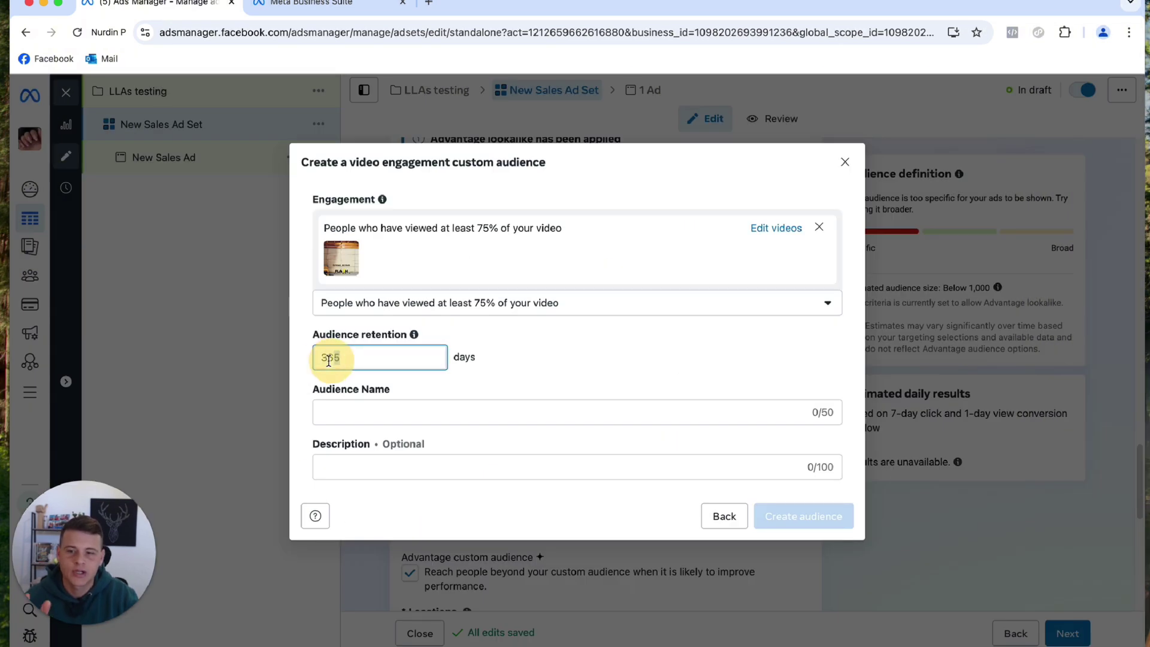
pyautogui.write('30')
pyautogui.click(305, 388)
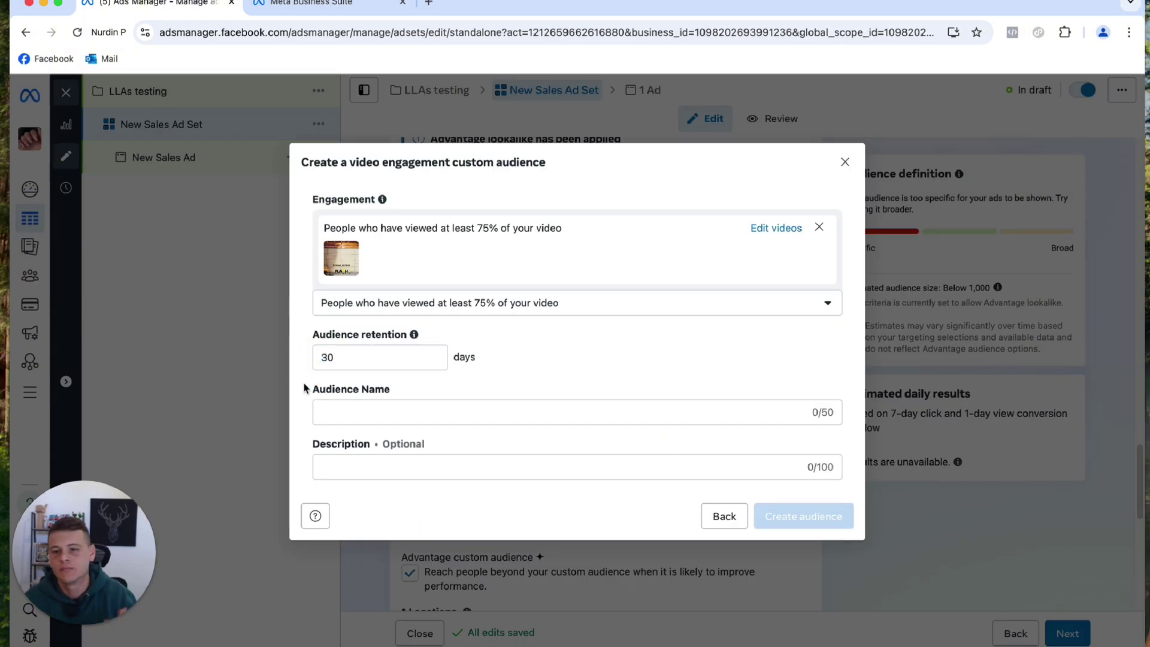
pyautogui.click(362, 412)
pyautogui.write('75% VV - ')
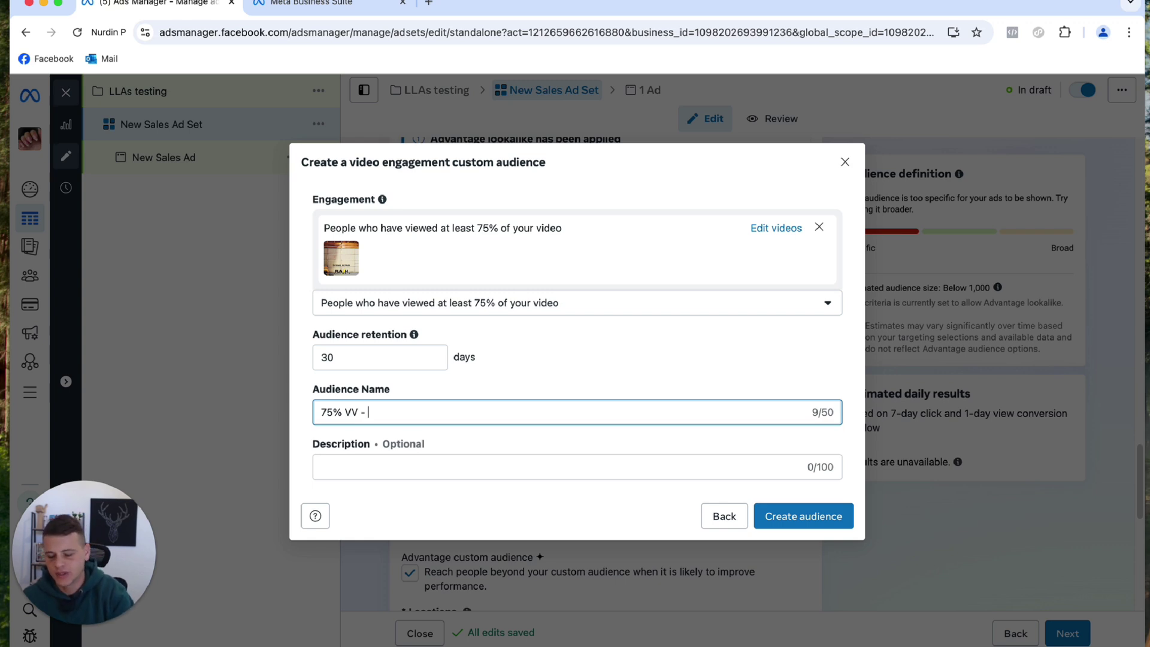
pyautogui.write('video 1 - 30days')
pyautogui.click(806, 526)
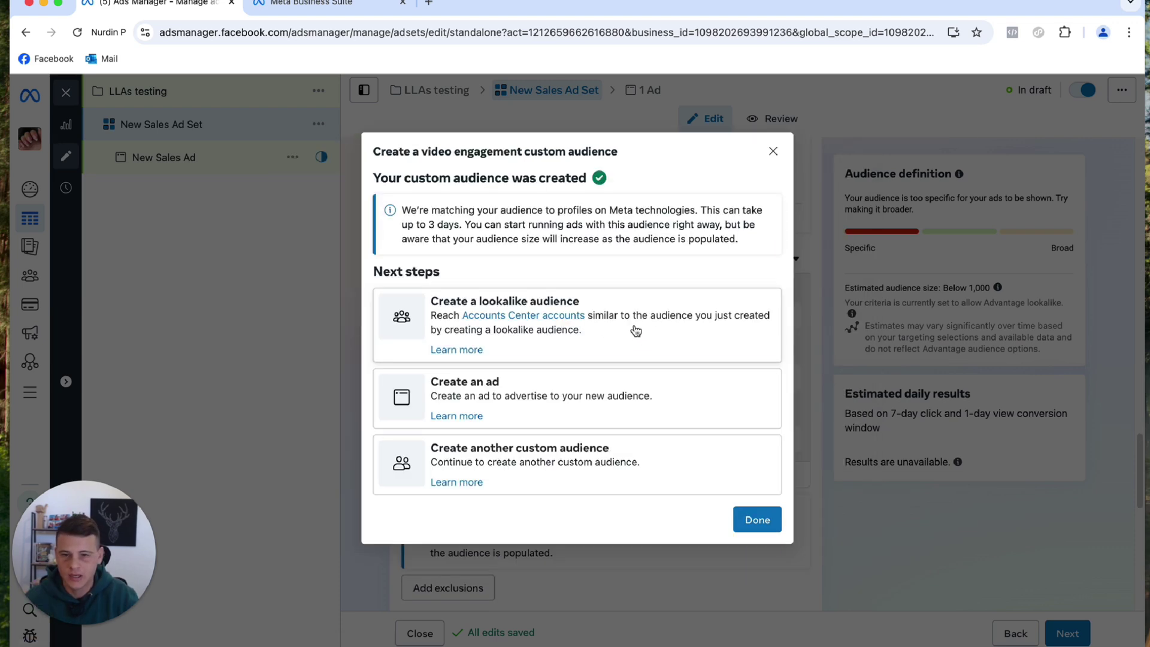
# Step: Create a 10% United States lookalike of '75% VV - video 1 - 30days', then begin another custom audience
pyautogui.click(641, 329)
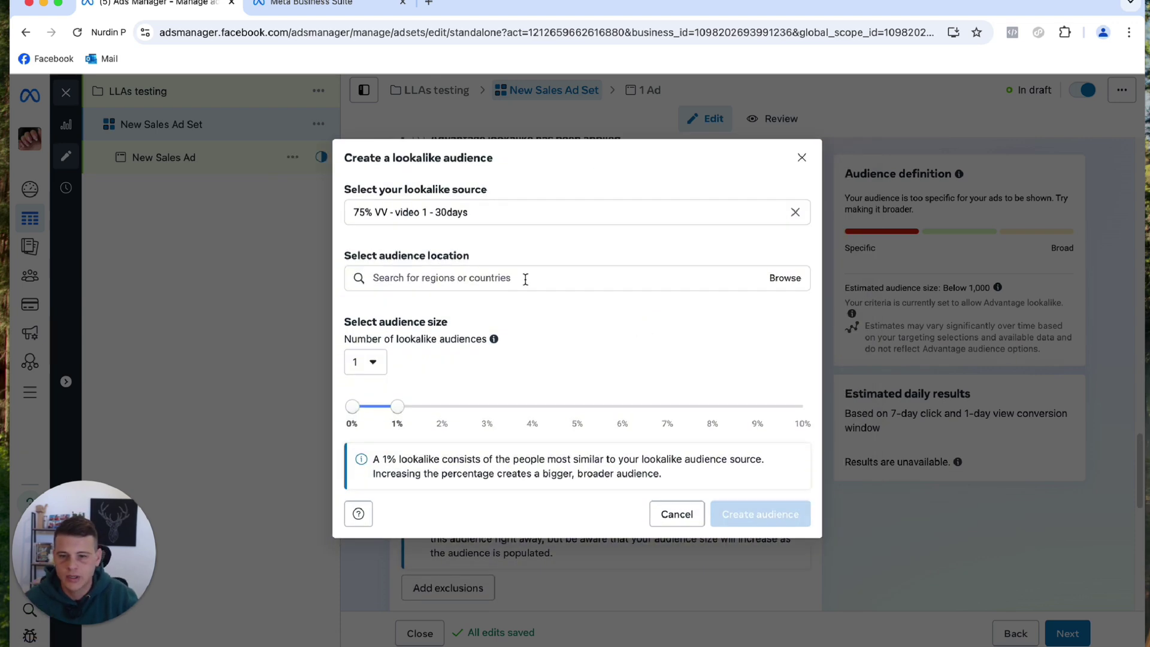
pyautogui.write('united')
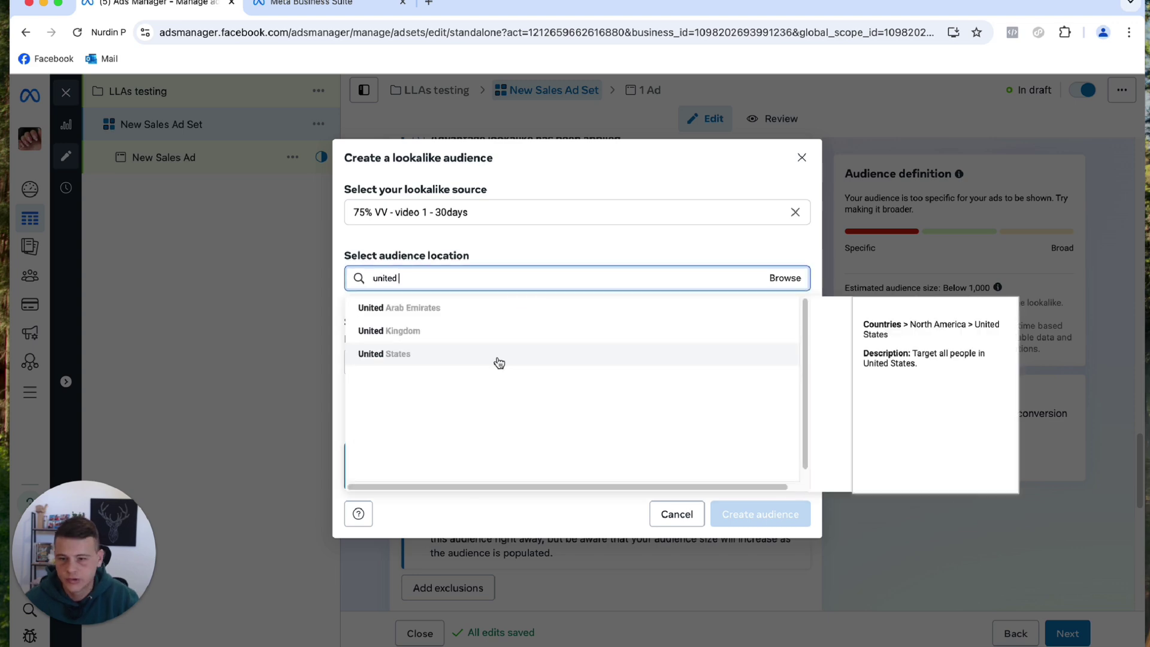
pyautogui.click(495, 359)
pyautogui.moveTo(398, 432); pyautogui.dragTo(808, 430)
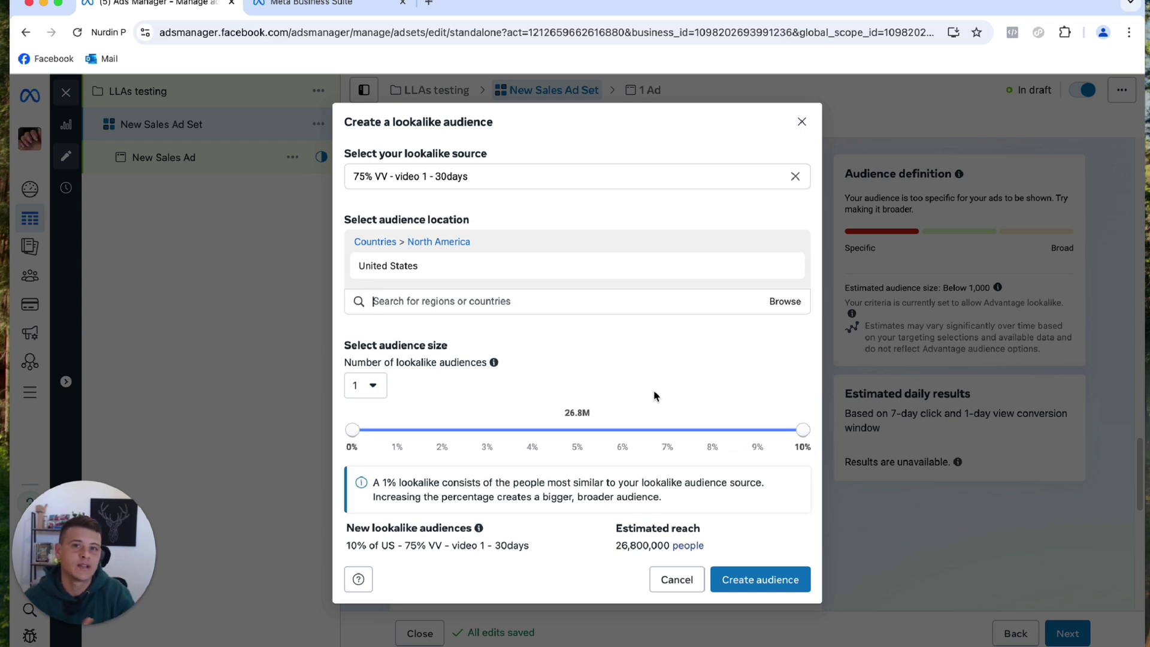
pyautogui.click(767, 579)
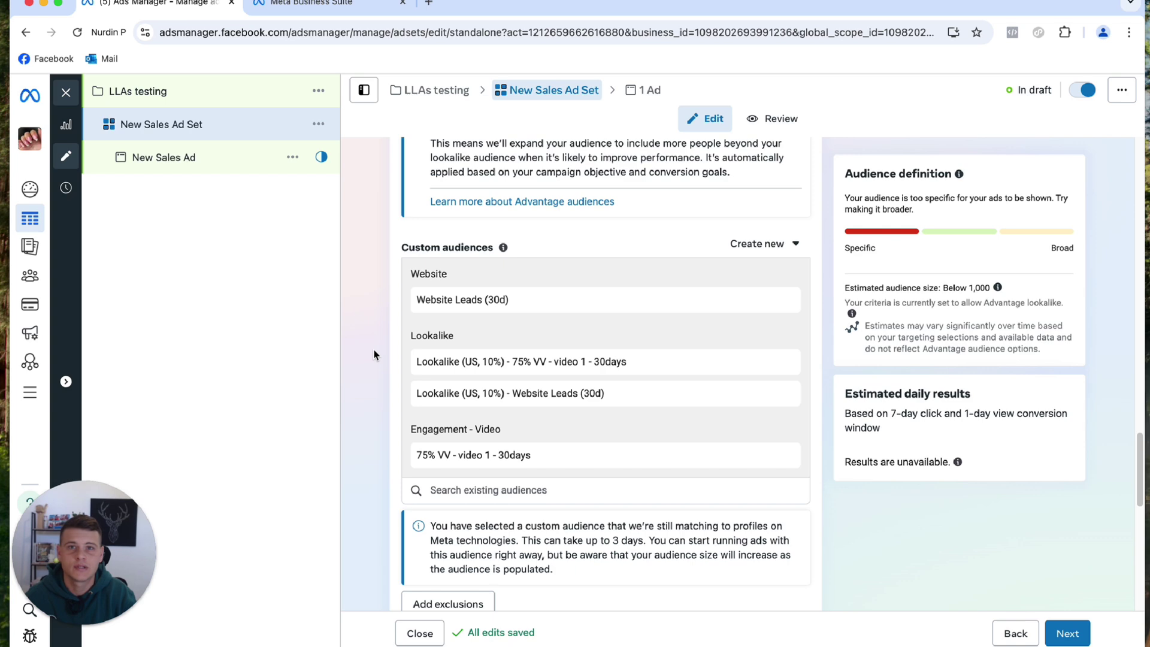
pyautogui.click(770, 244)
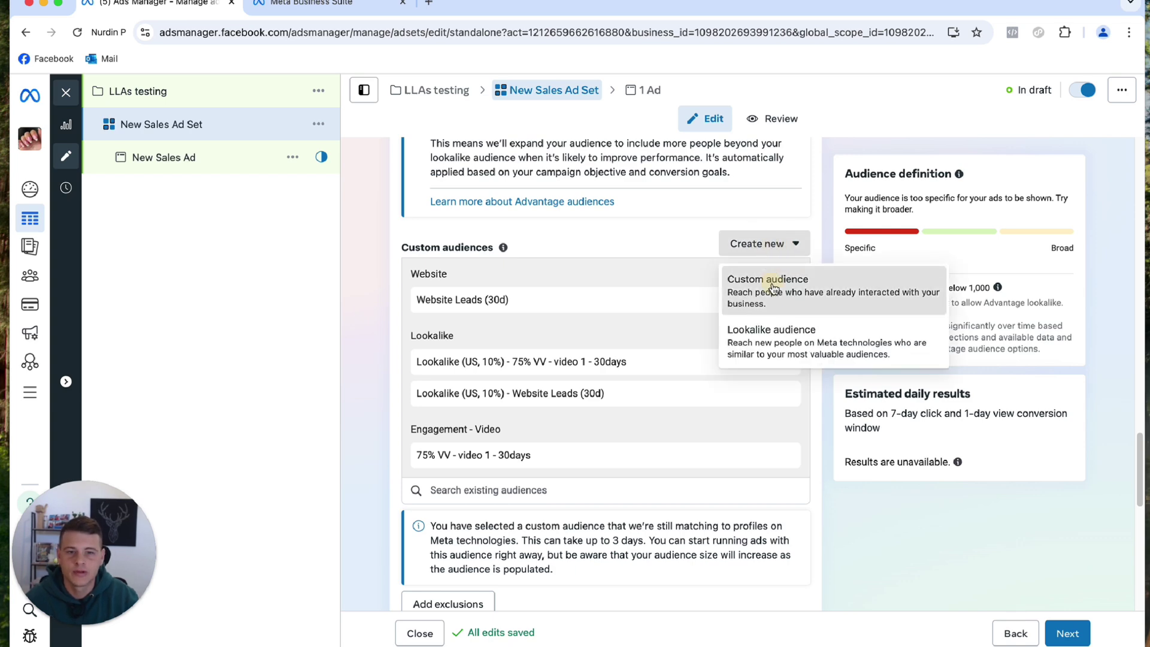
pyautogui.click(772, 279)
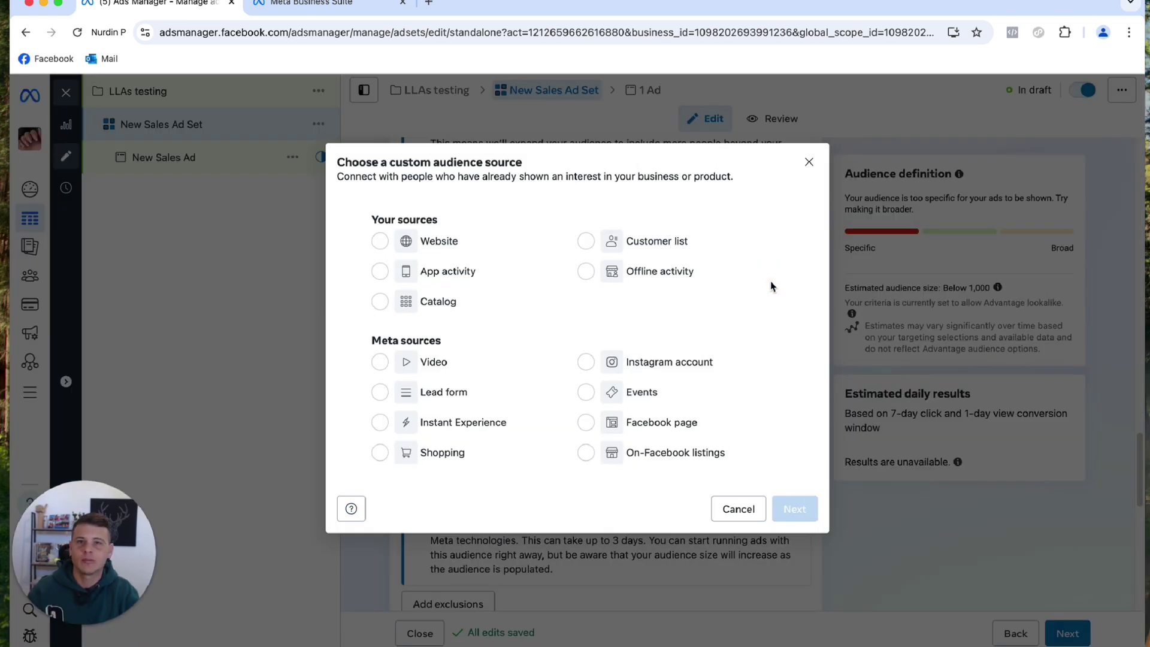